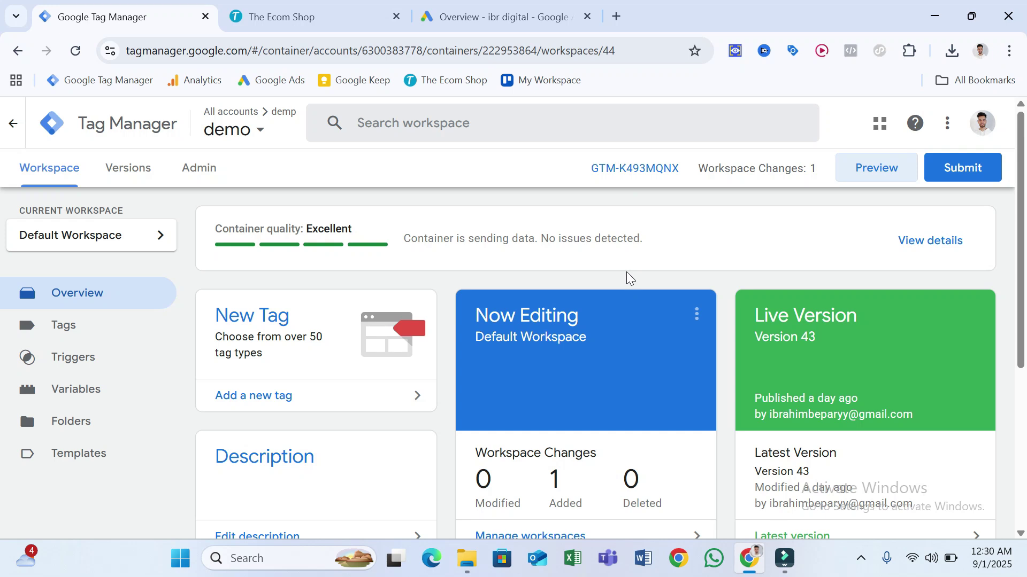
# - Review the store website alongside the Tag Manager workspace and Google Ads overview
pyautogui.click(351, 16)
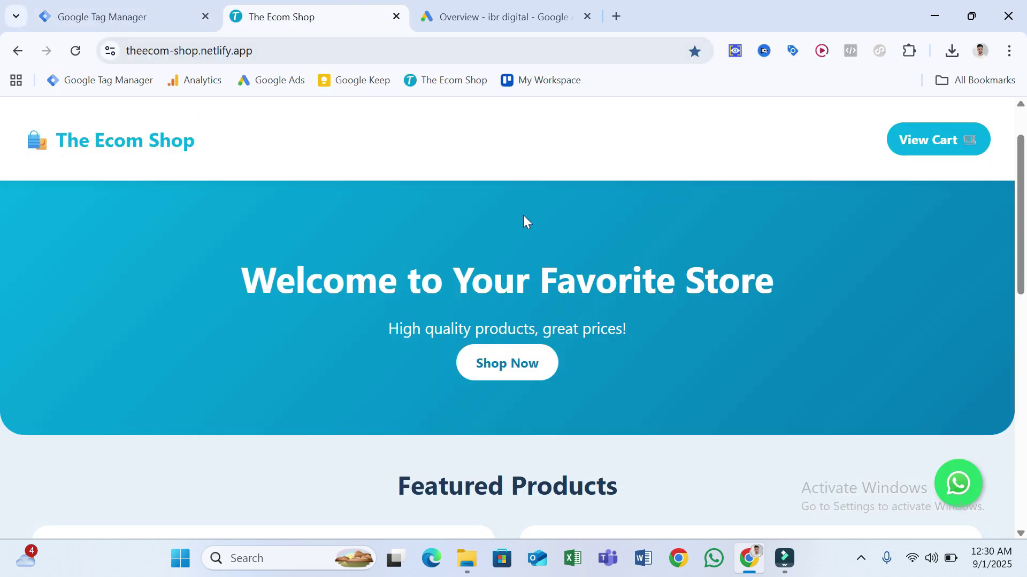
pyautogui.scroll(-2, 523, 220)
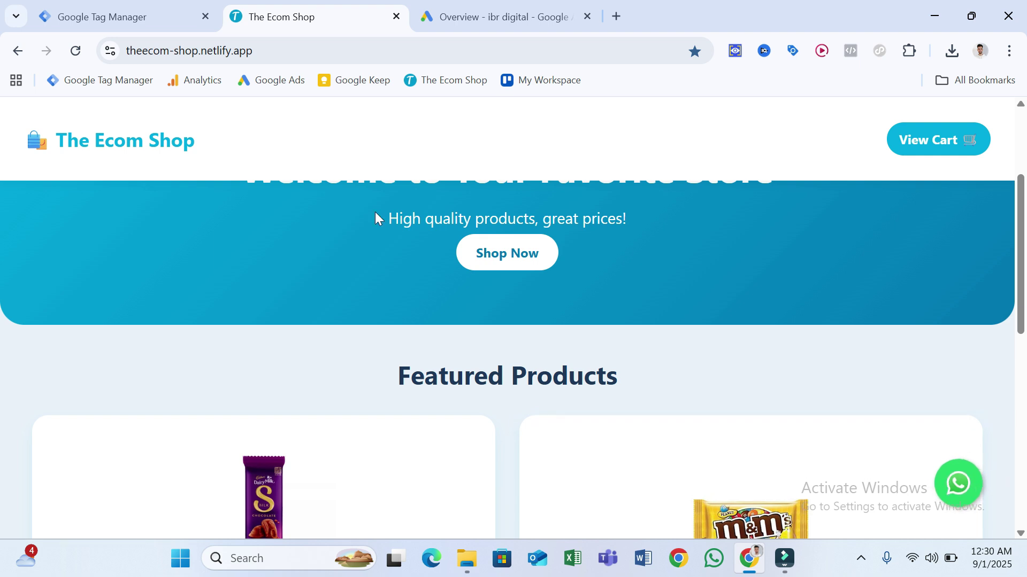
pyautogui.click(491, 18)
pyautogui.click(335, 24)
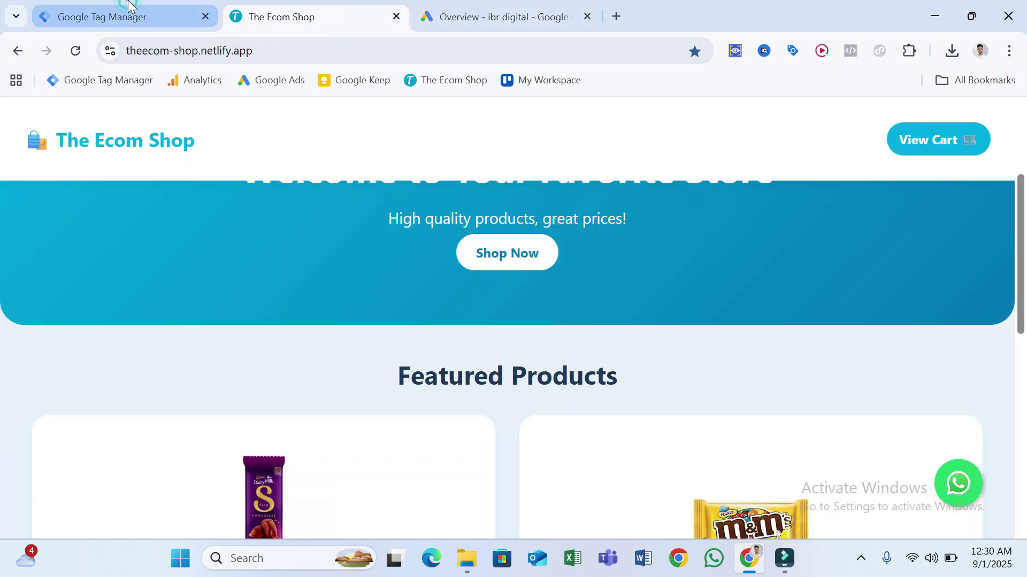
pyautogui.click(128, 5)
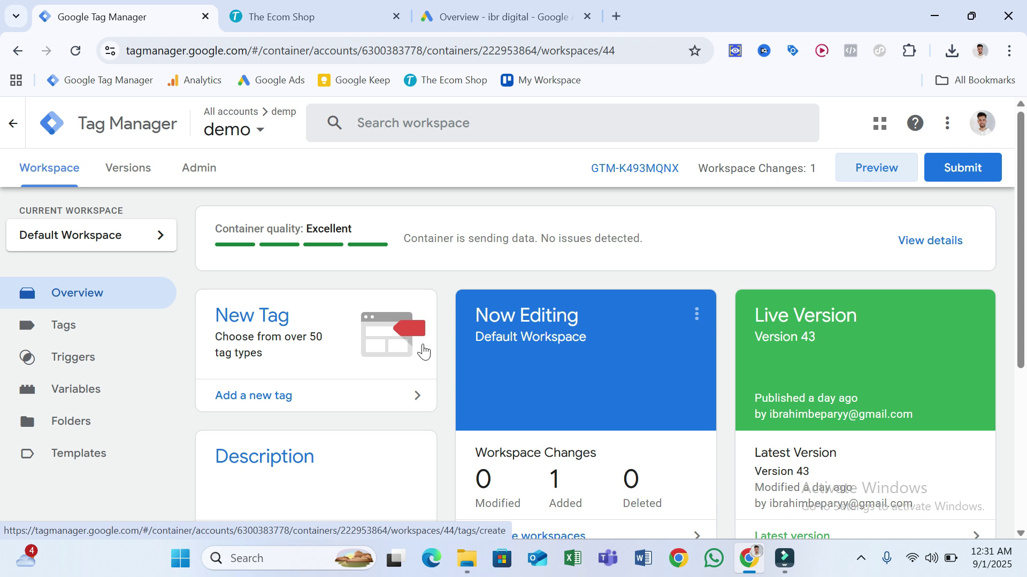
pyautogui.click(283, 13)
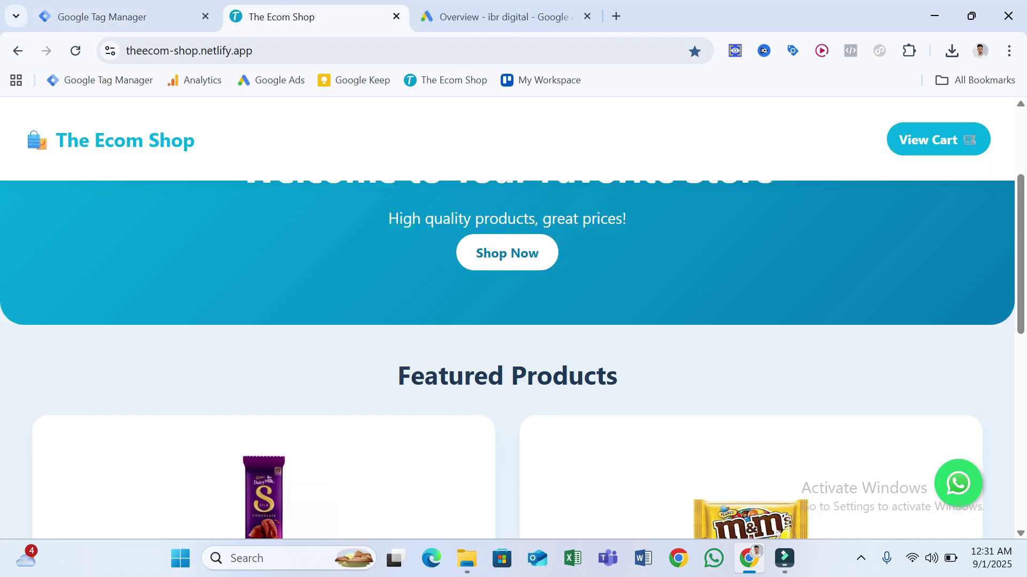
pyautogui.scroll(-3, 406, 245)
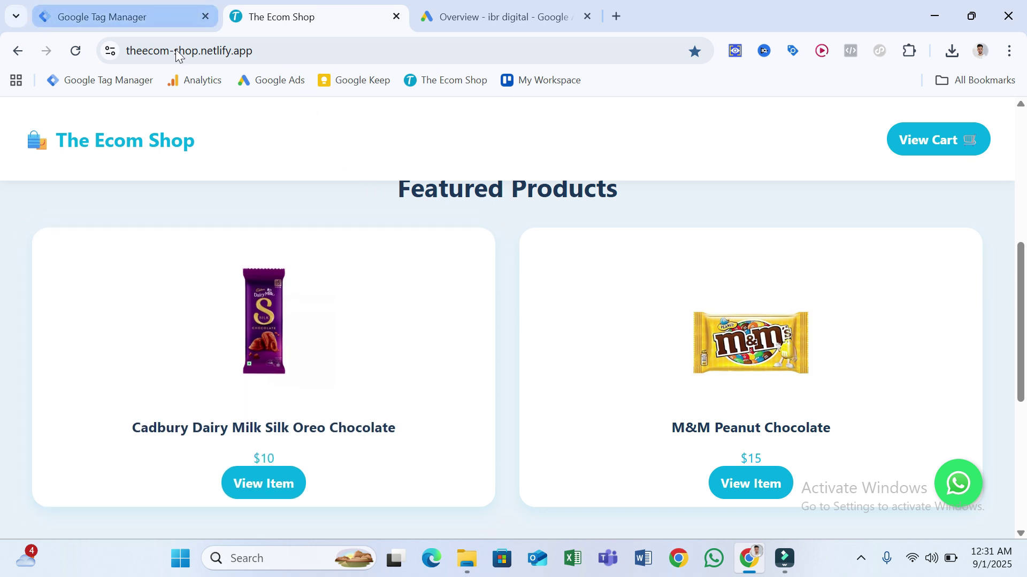
pyautogui.scroll(-2, 393, 229)
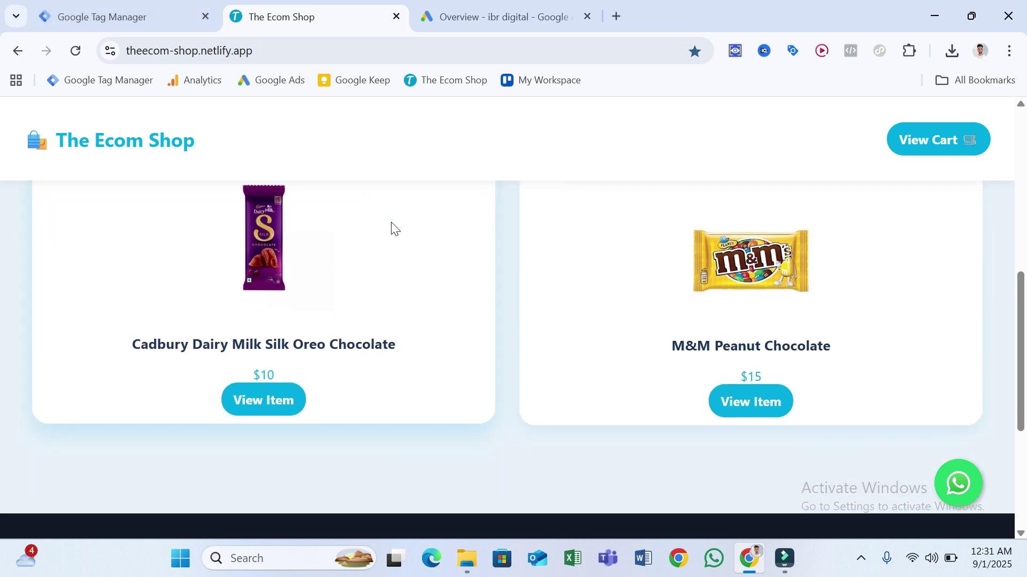
pyautogui.click(190, 12)
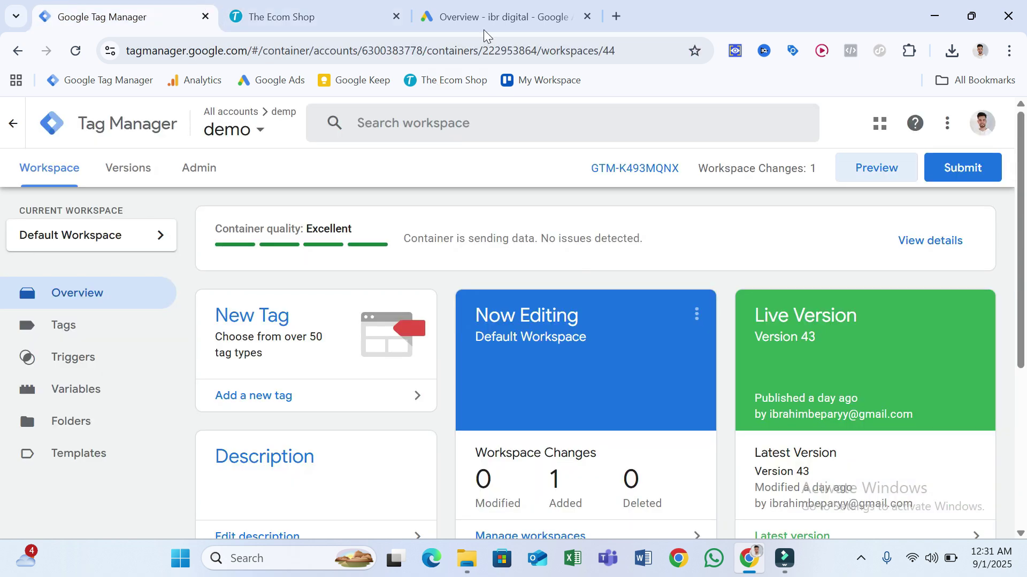
# - Open the Google Ads Conversions Summary and start a new conversion action
pyautogui.click(542, 5)
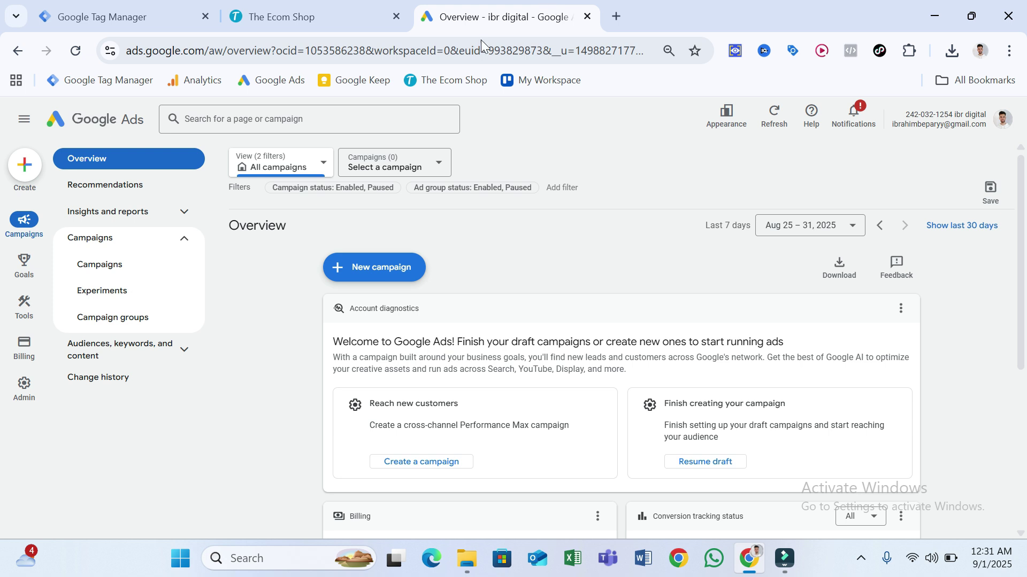
pyautogui.moveTo(23, 278)
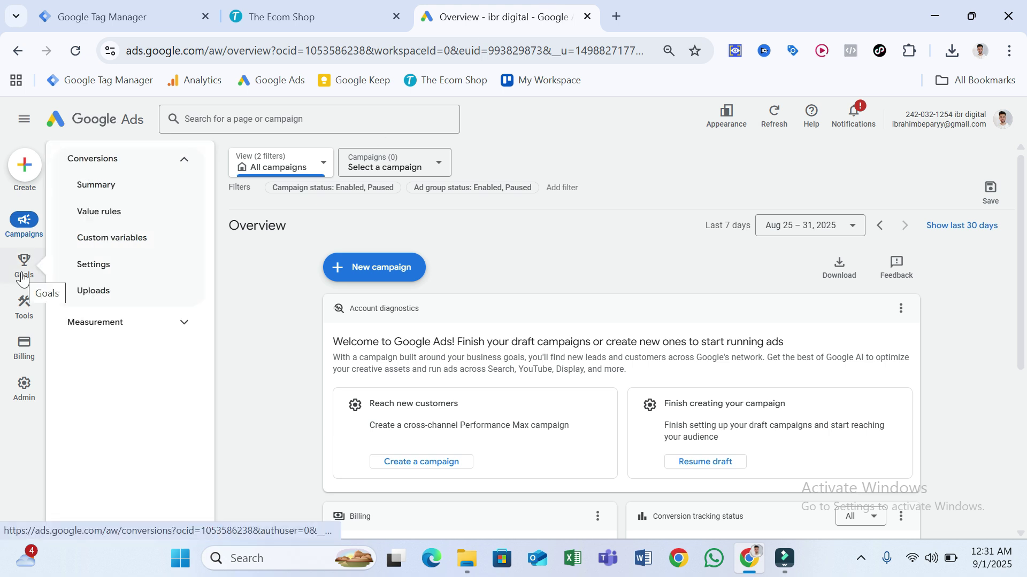
pyautogui.click(114, 187)
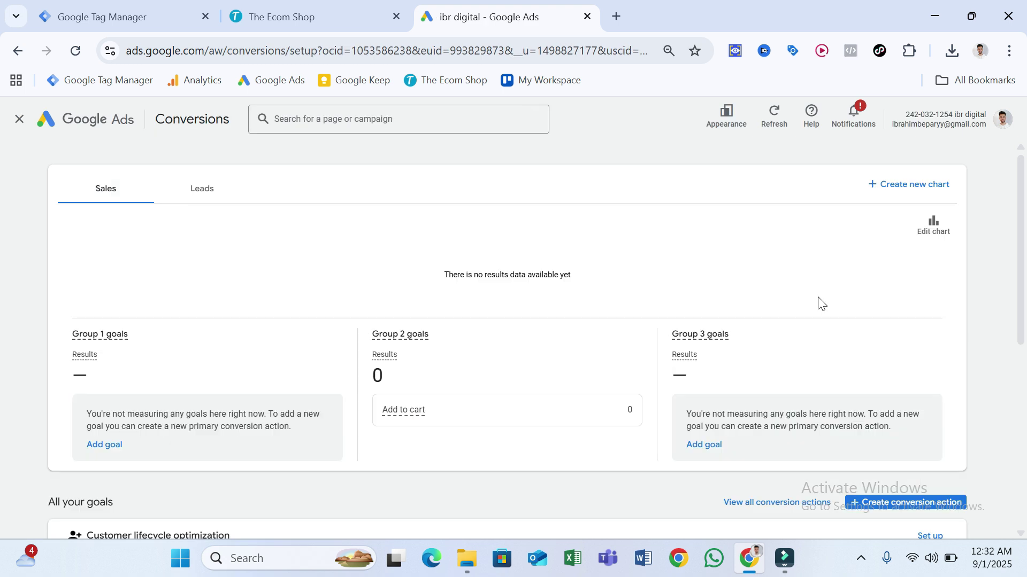
pyautogui.scroll(-2, 822, 304)
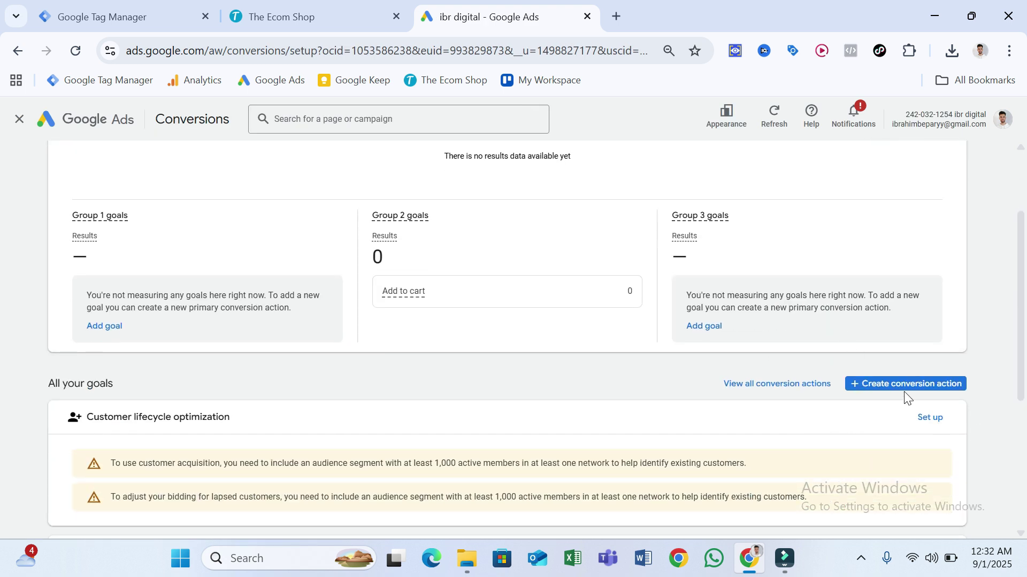
pyautogui.click(902, 390)
pyautogui.scroll(-3, 865, 356)
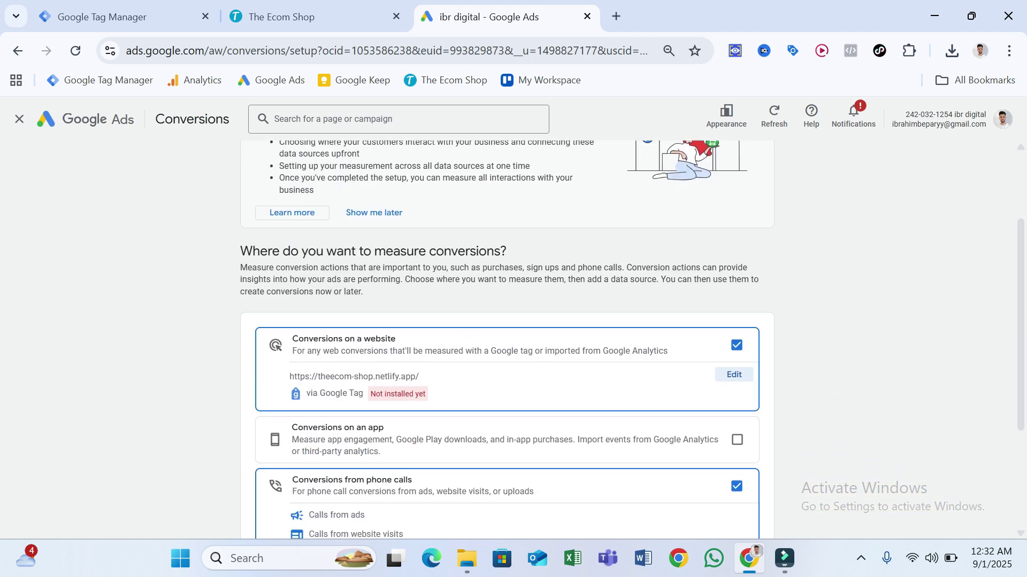
# - Scan theecom-shop.netlify.app, confirm the Google tag as data source, and save and continue
pyautogui.click(732, 375)
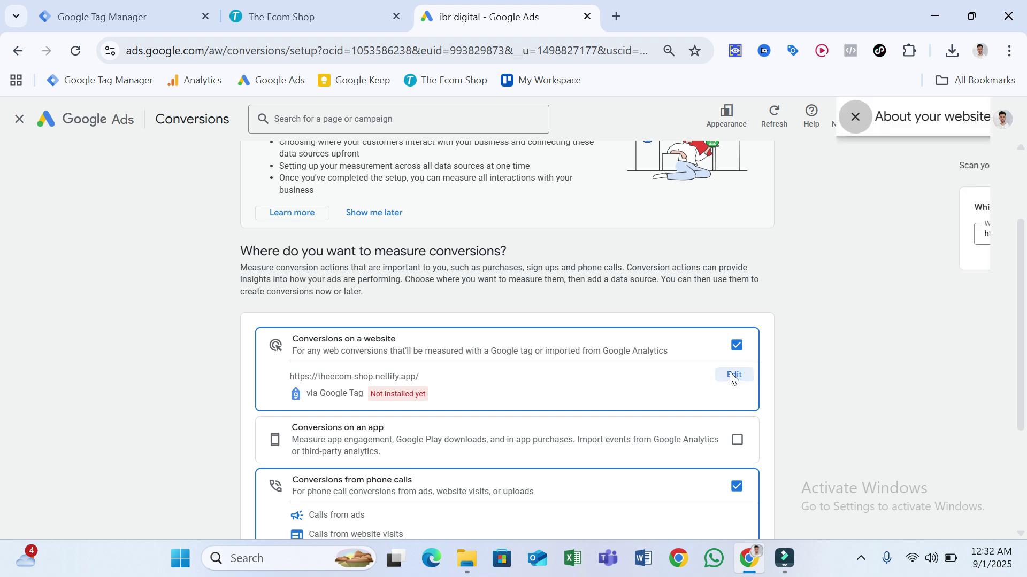
pyautogui.click(547, 228)
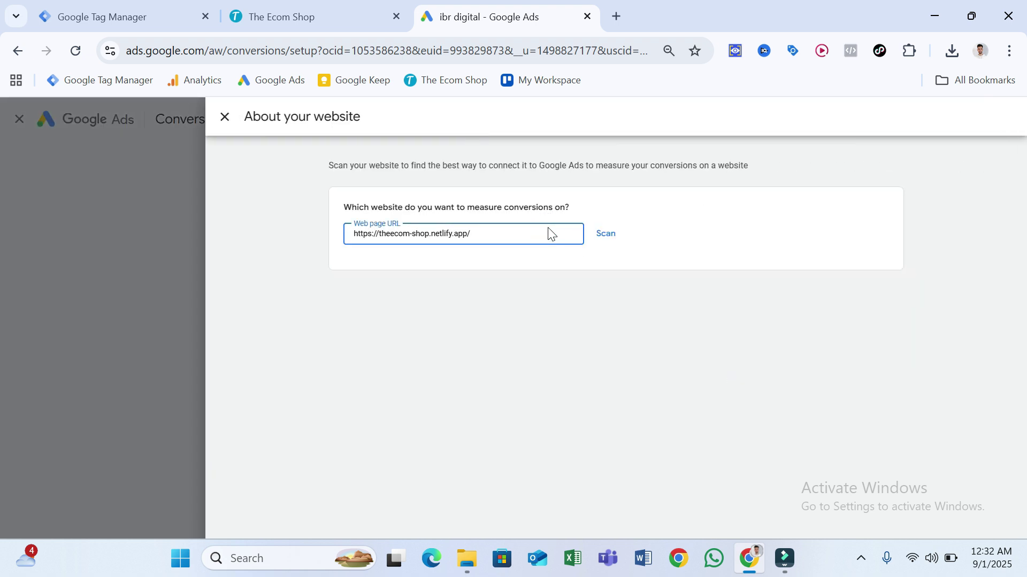
pyautogui.click(603, 239)
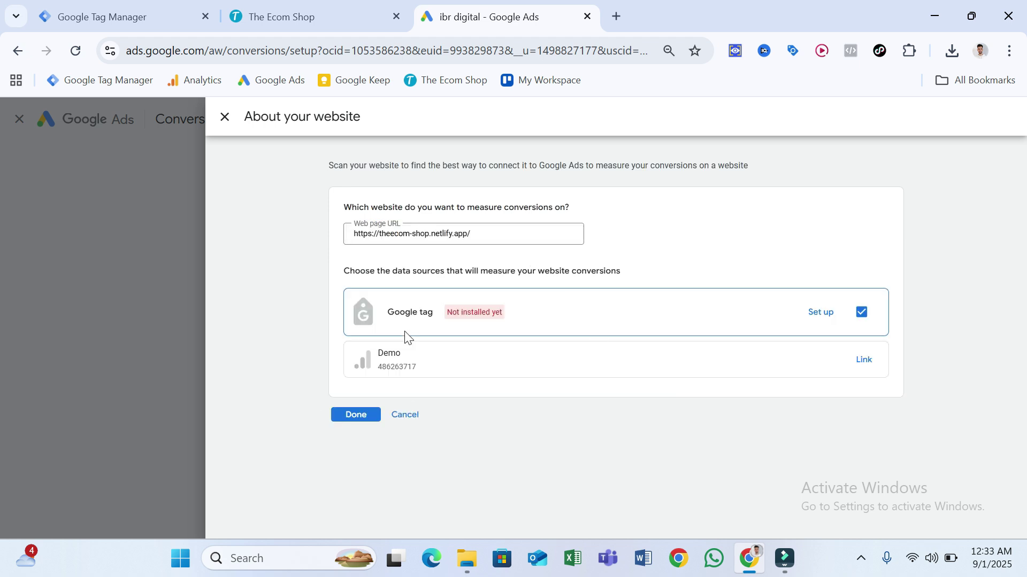
pyautogui.click(355, 414)
pyautogui.scroll(-3, 703, 360)
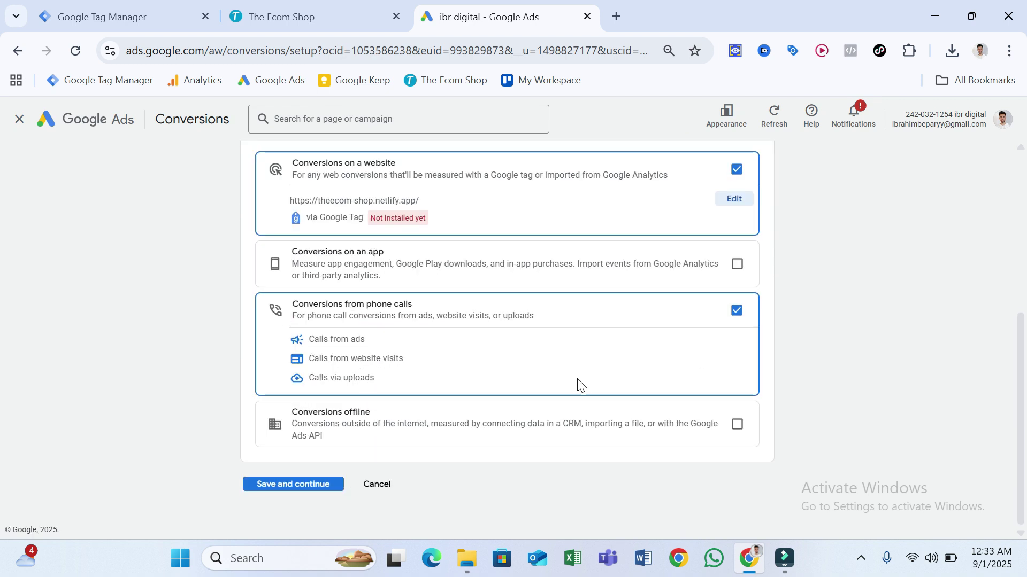
pyautogui.click(312, 499)
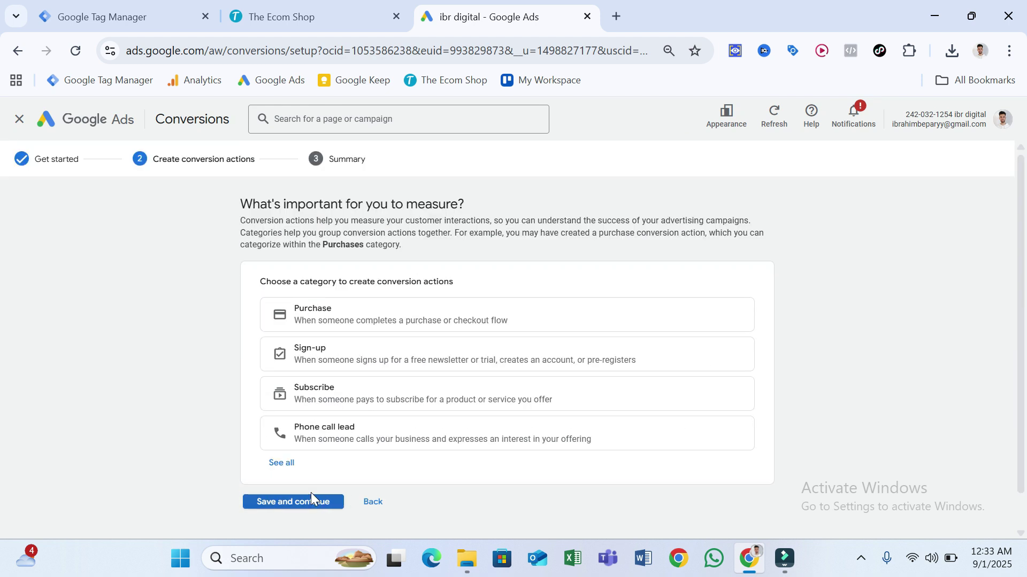
# - Pick Contact from the full category list and proceed to add conversion actions
pyautogui.click(282, 463)
pyautogui.scroll(-2, 585, 379)
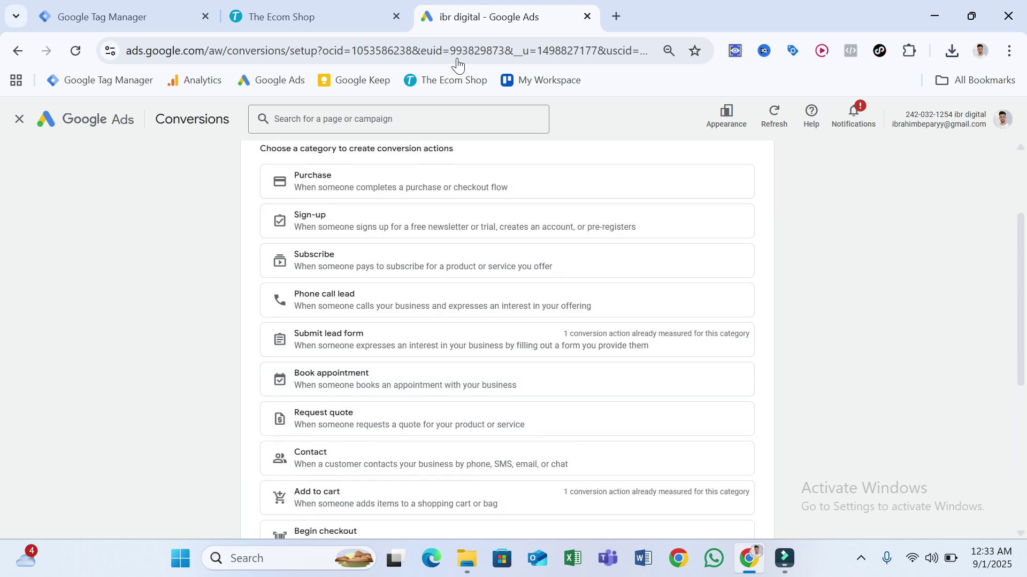
pyautogui.click(279, 12)
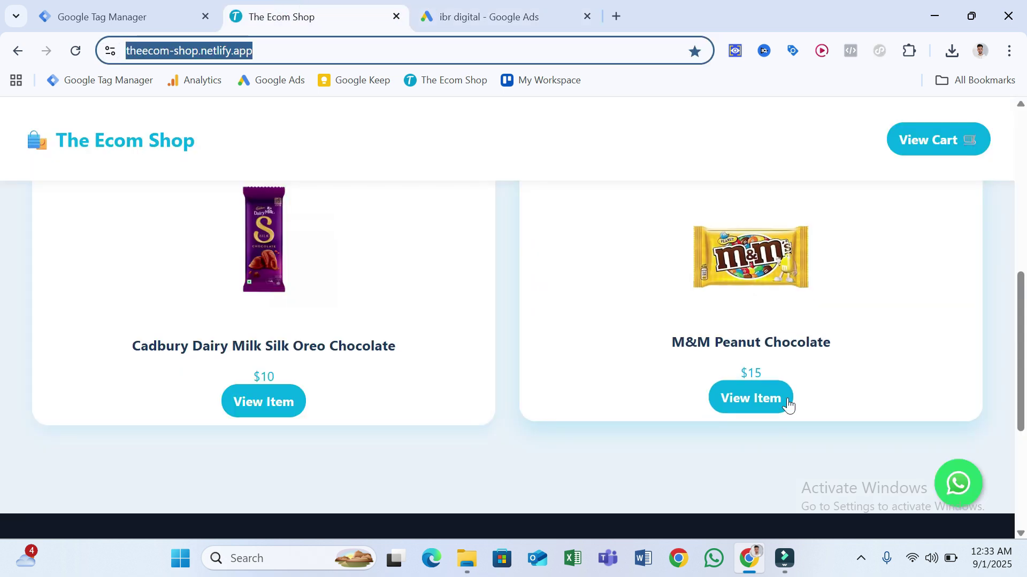
pyautogui.click(524, 12)
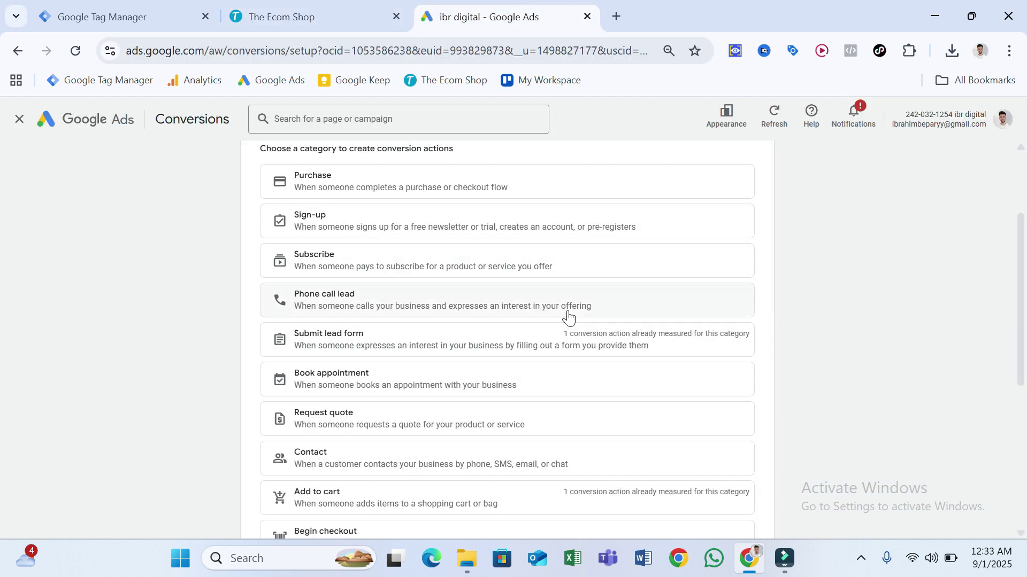
pyautogui.scroll(-1, 580, 323)
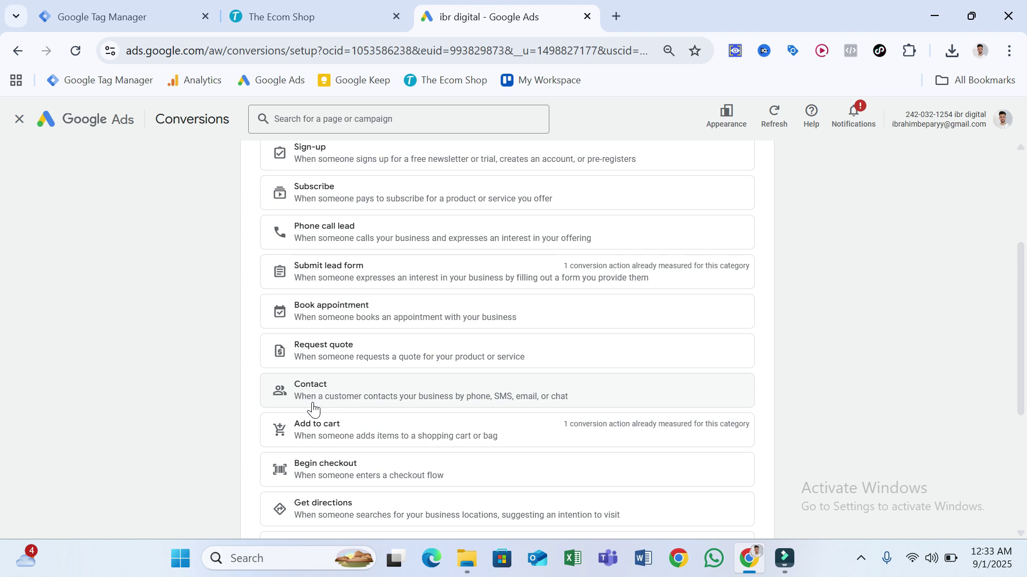
pyautogui.click(441, 390)
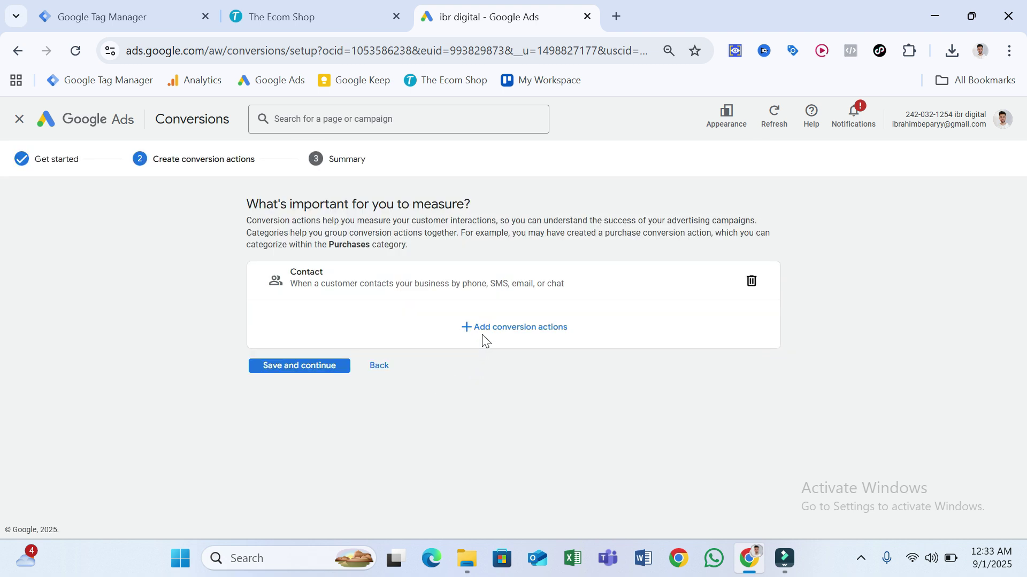
pyautogui.click(493, 335)
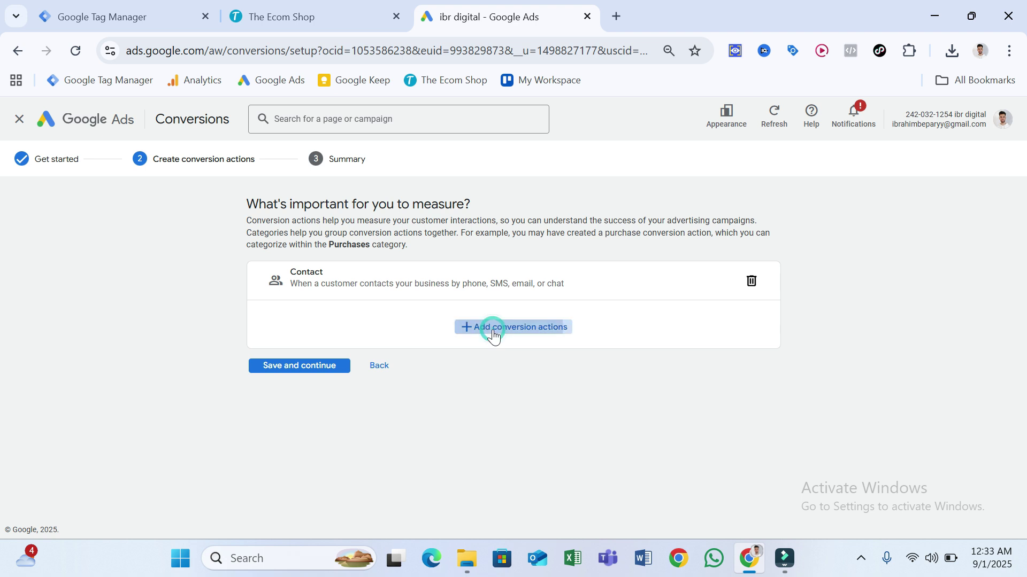
# - Add a manual-code Contact action named 'WhatsApp Click - GTM', left as a primary action
pyautogui.click(503, 375)
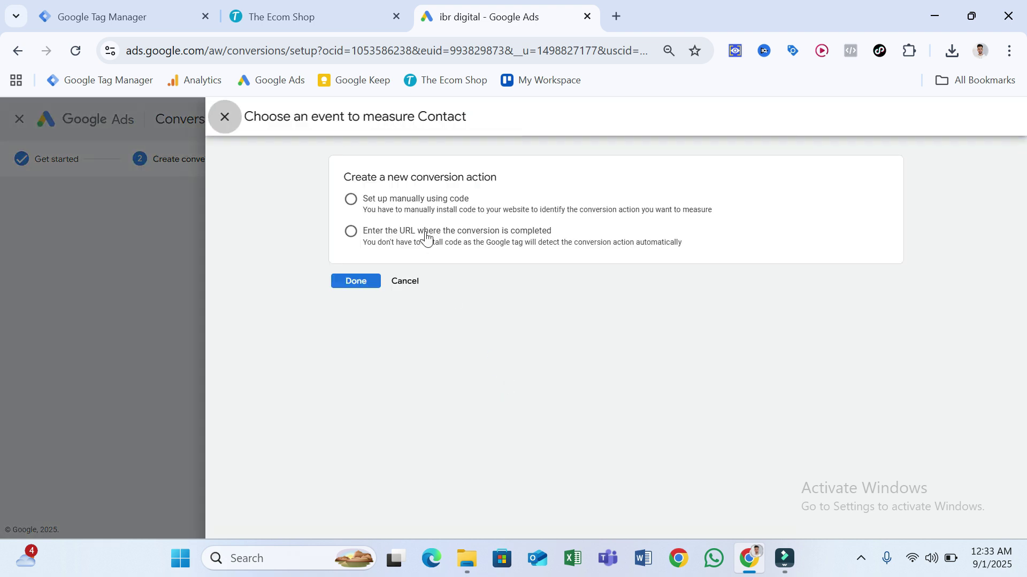
pyautogui.click(353, 199)
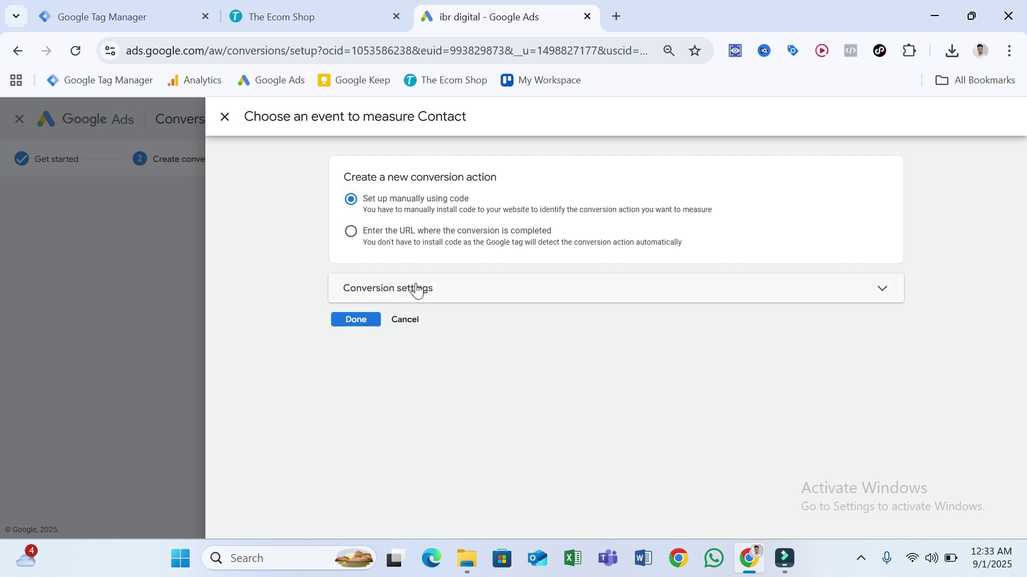
pyautogui.click(416, 288)
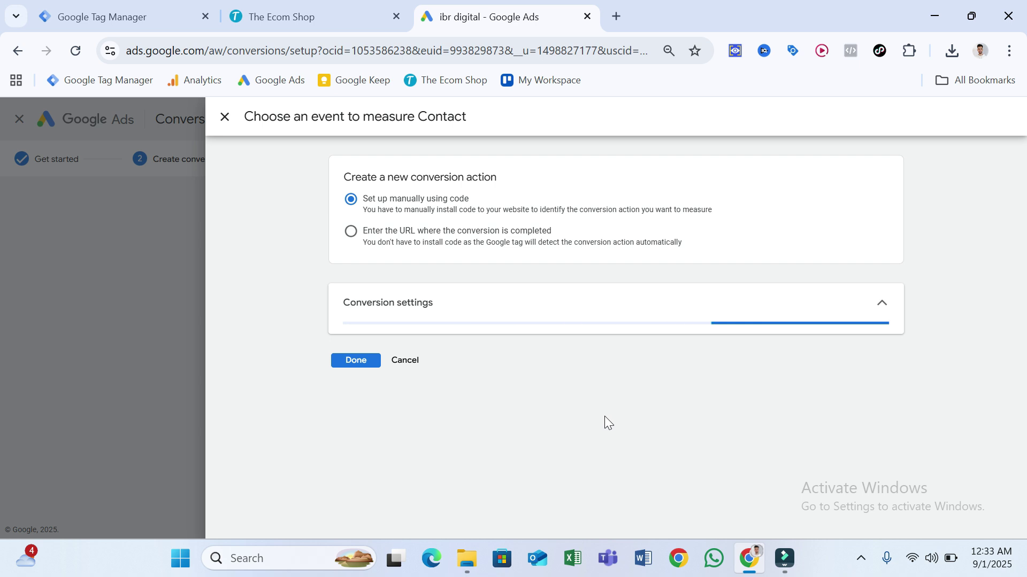
pyautogui.scroll(-2, 604, 416)
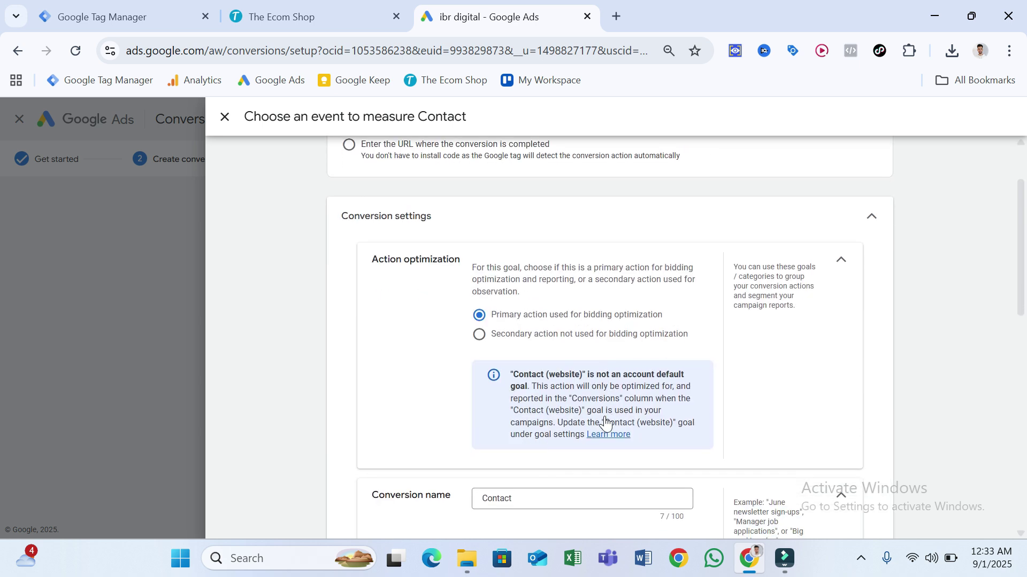
pyautogui.scroll(-2, 604, 422)
pyautogui.click(582, 403)
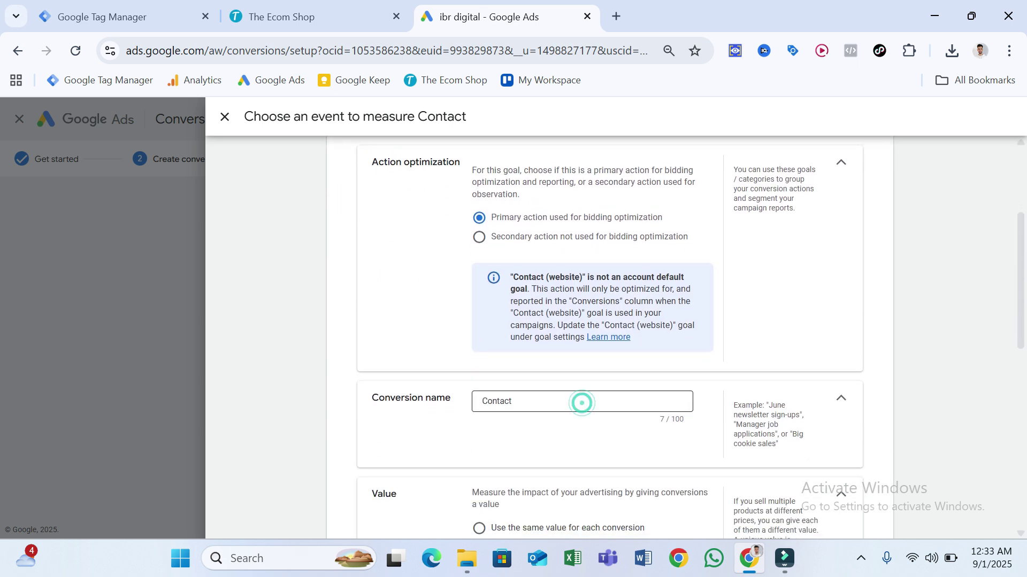
pyautogui.hotkey('ctrl', 'a')
pyautogui.write('WhatsApp Click - GTM')
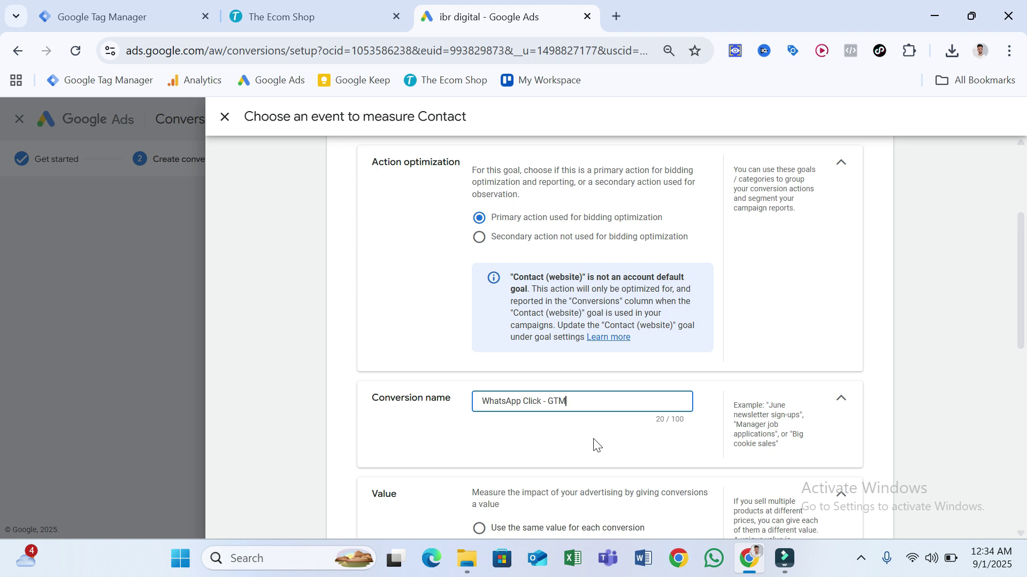
# - Value each conversion at the same 1 USD, count One, then save the action
pyautogui.scroll(-5, 595, 445)
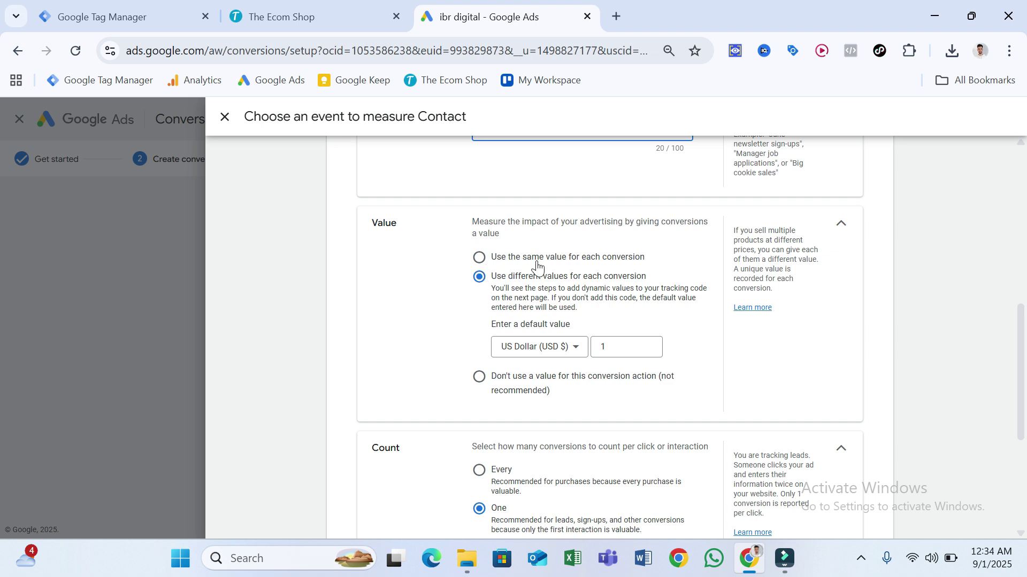
pyautogui.click(477, 259)
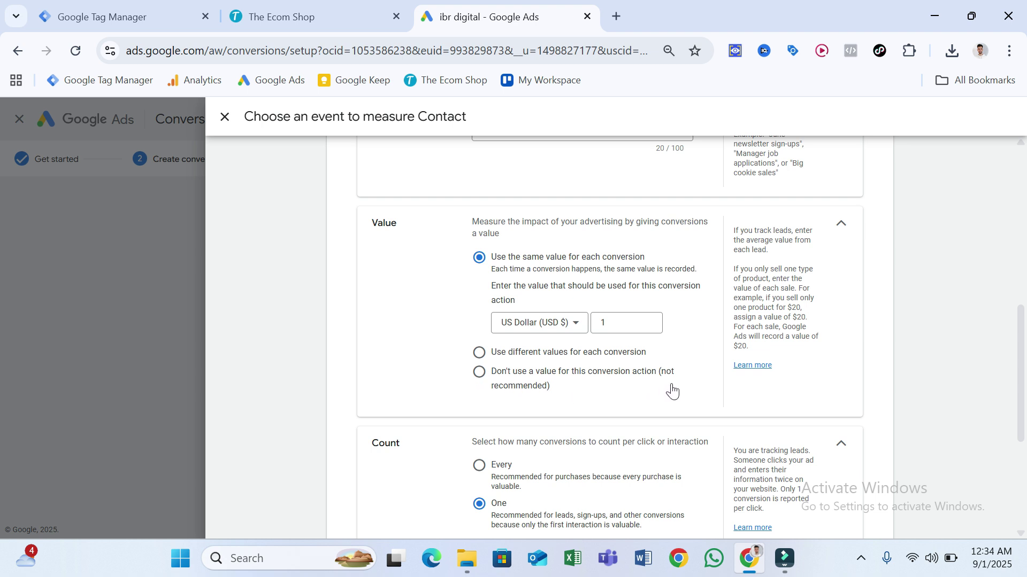
pyautogui.scroll(-2, 609, 357)
pyautogui.scroll(-3, 613, 448)
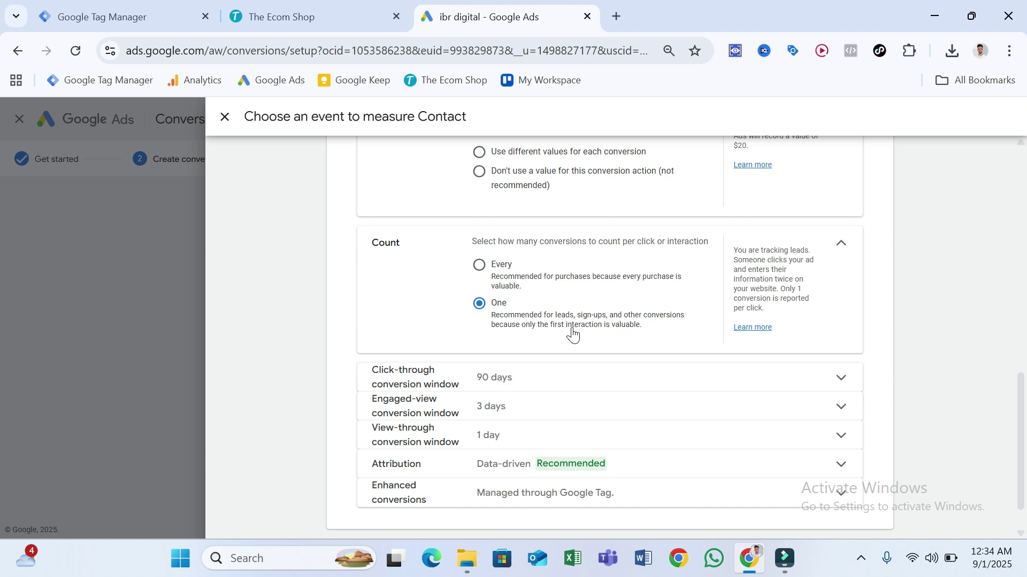
pyautogui.scroll(-1, 572, 334)
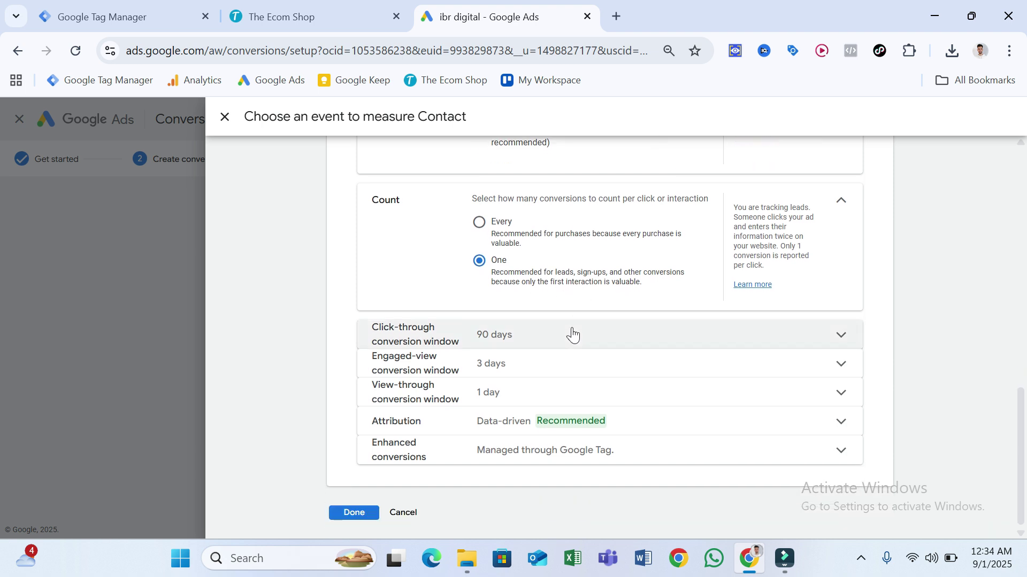
pyautogui.click(356, 512)
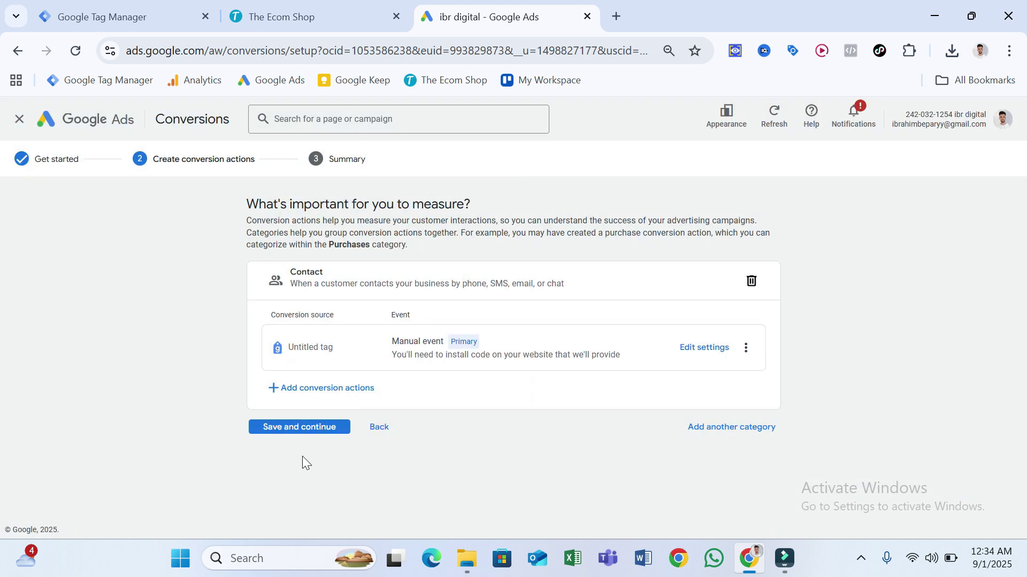
pyautogui.click(306, 433)
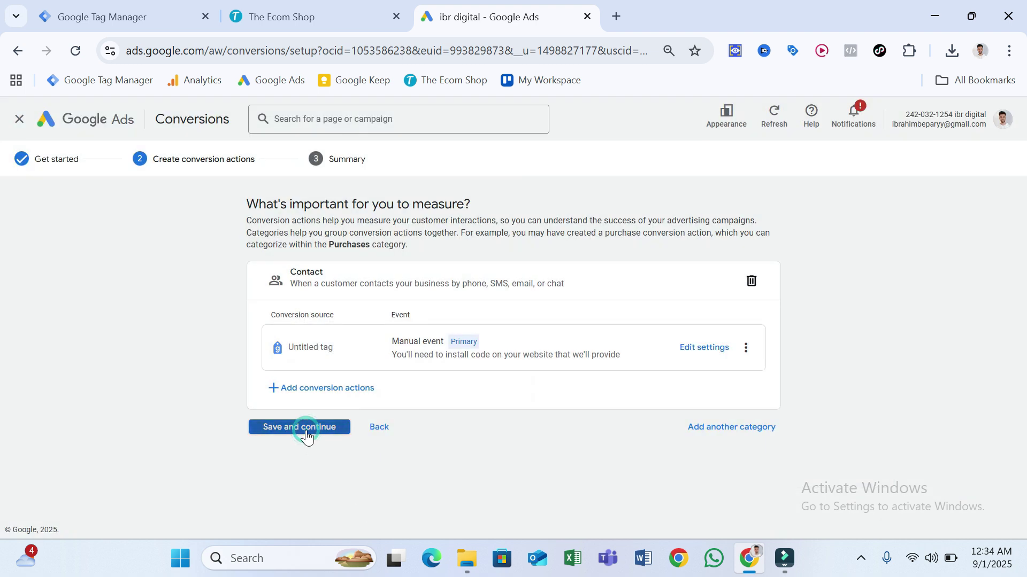
# - View the Tag Manager install details with the WhatsApp Click - GTM conversion ID and label
pyautogui.scroll(-1, 773, 310)
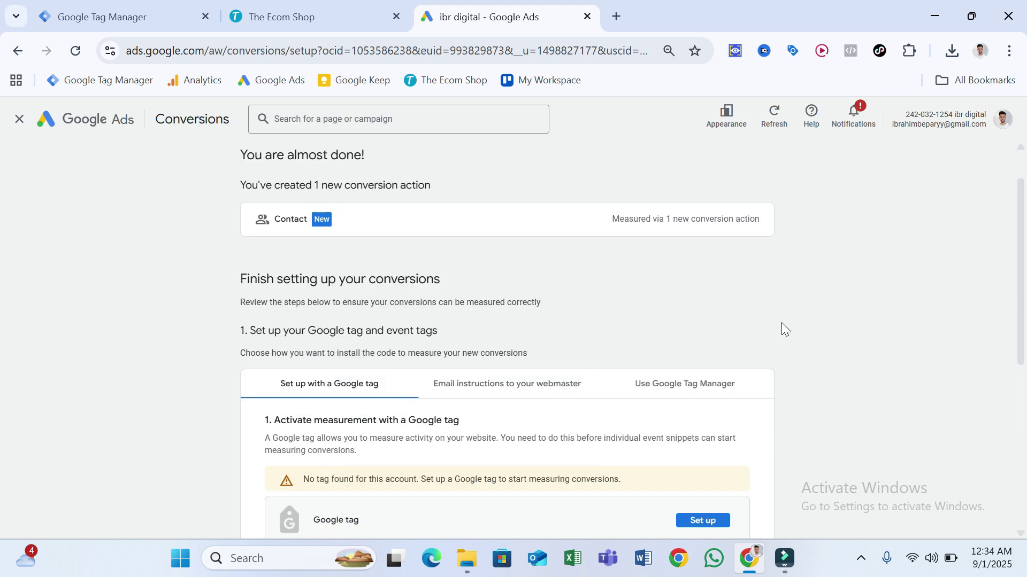
pyautogui.click(694, 369)
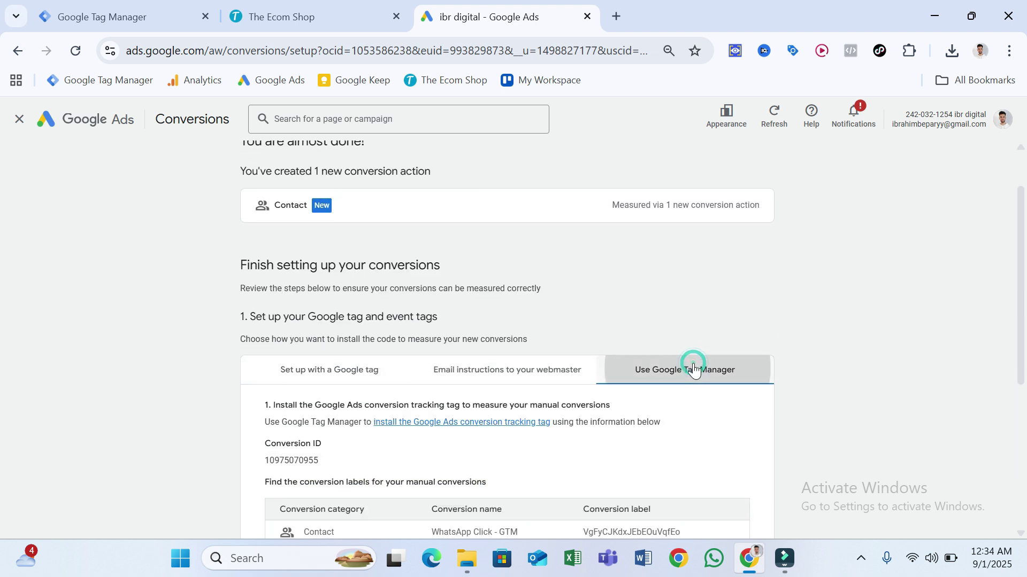
pyautogui.scroll(-3, 827, 303)
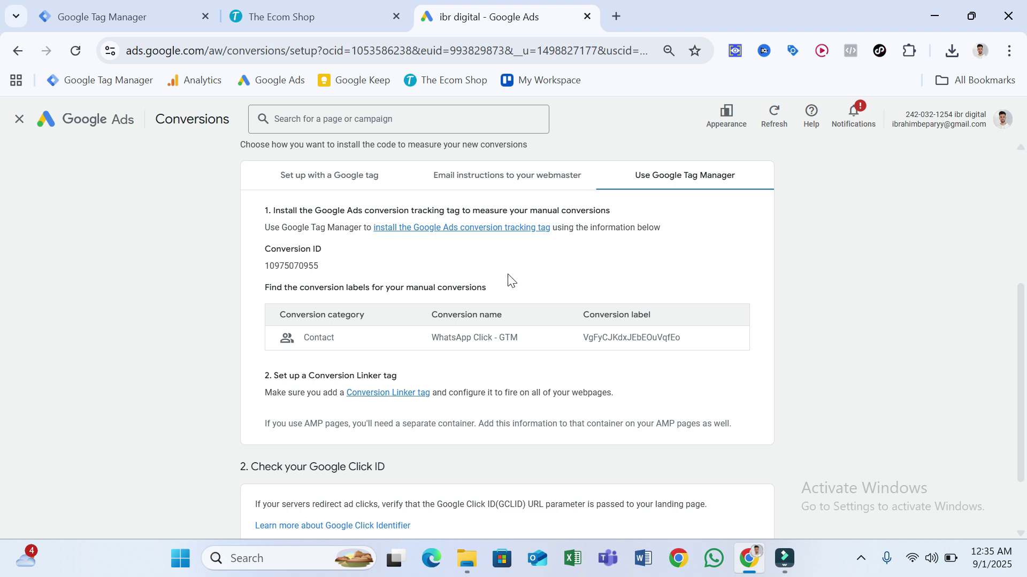
pyautogui.click(163, 13)
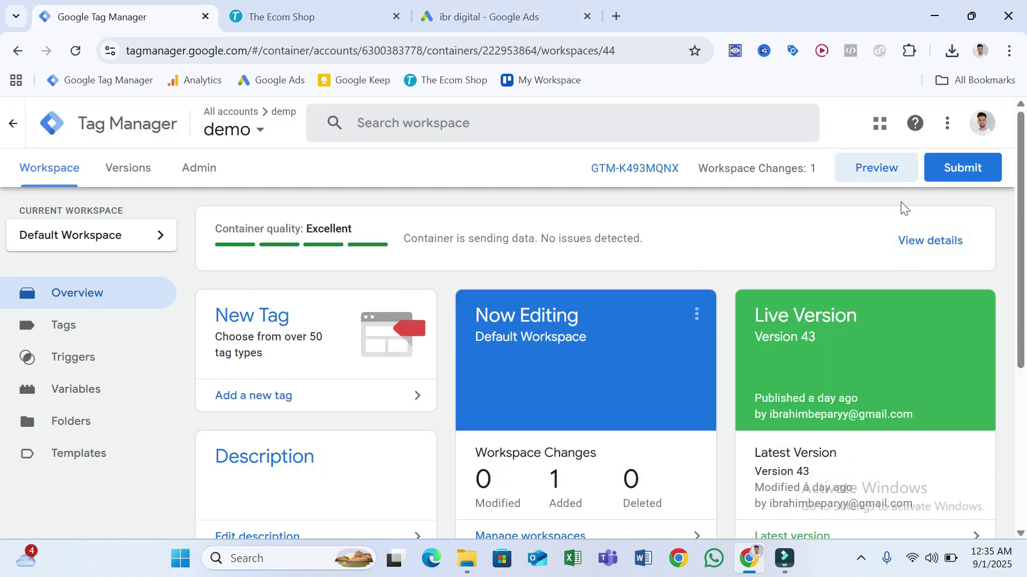
# - Start GTM Preview and connect Tag Assistant to theecom-shop.netlify.app
pyautogui.click(894, 170)
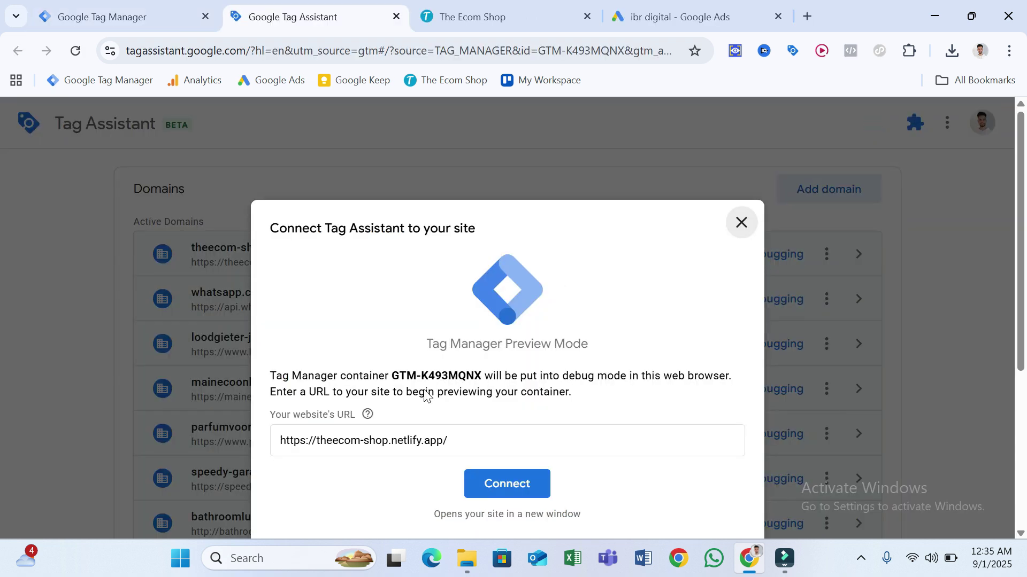
pyautogui.click(502, 484)
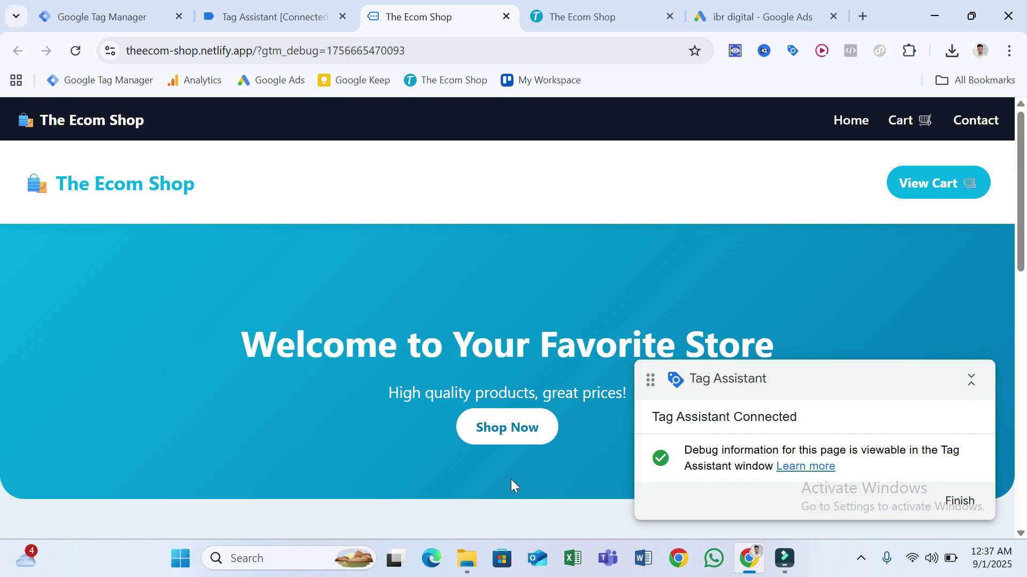
pyautogui.scroll(-5, 368, 268)
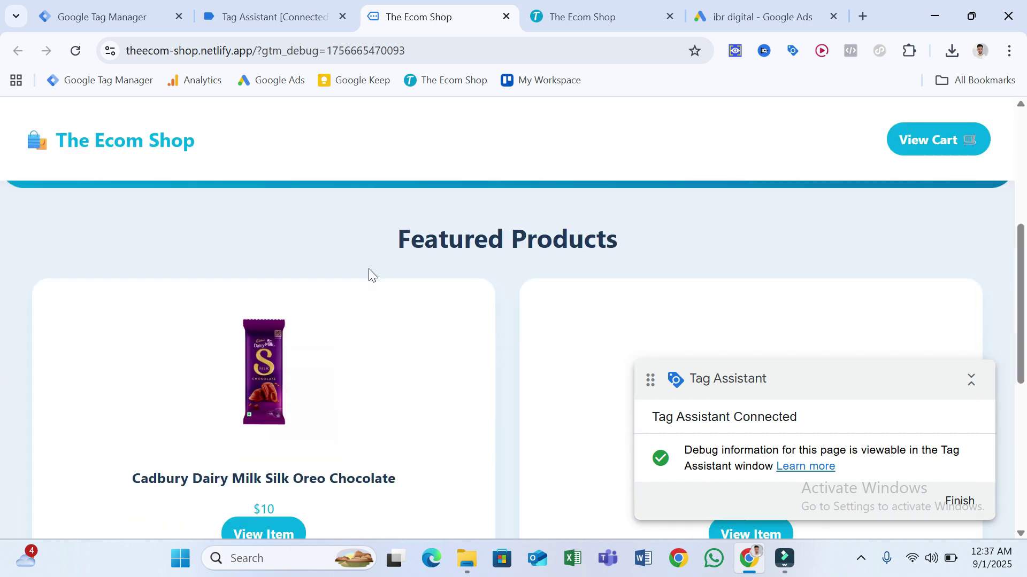
pyautogui.click(328, 4)
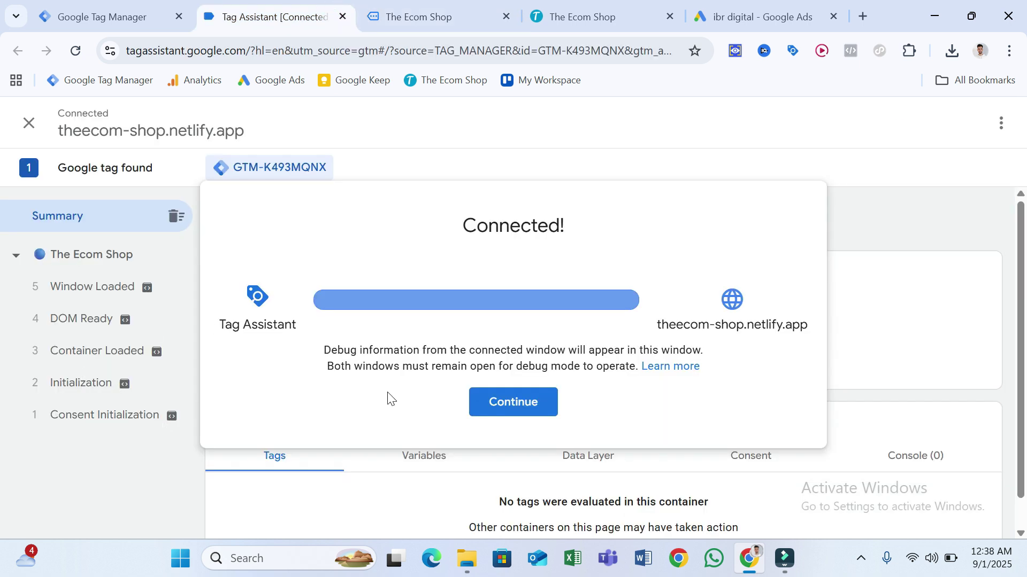
pyautogui.click(485, 404)
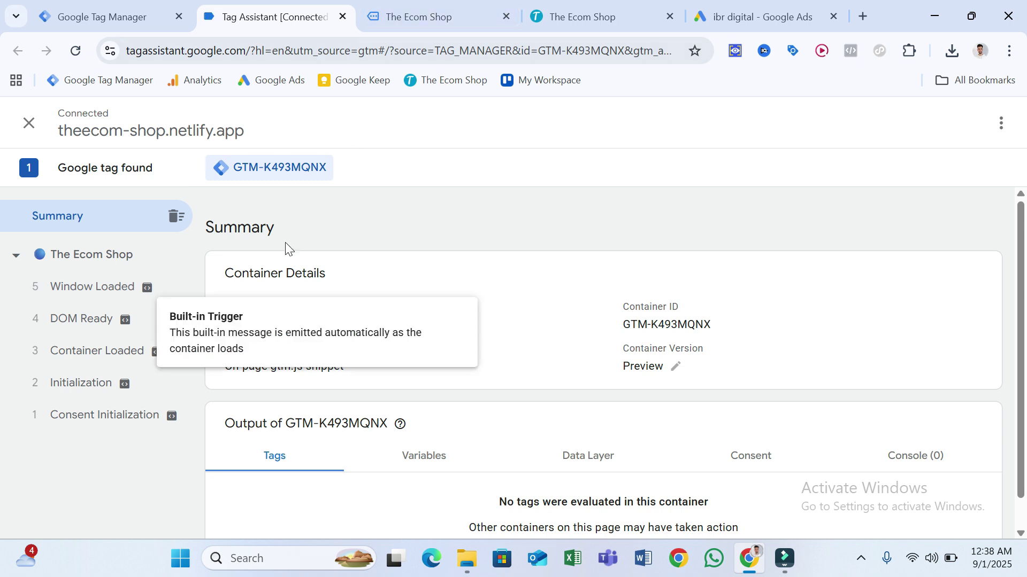
# - Collapse the Tag Assistant badge and click the shop's floating WhatsApp button
pyautogui.click(419, 11)
pyautogui.scroll(2, 517, 260)
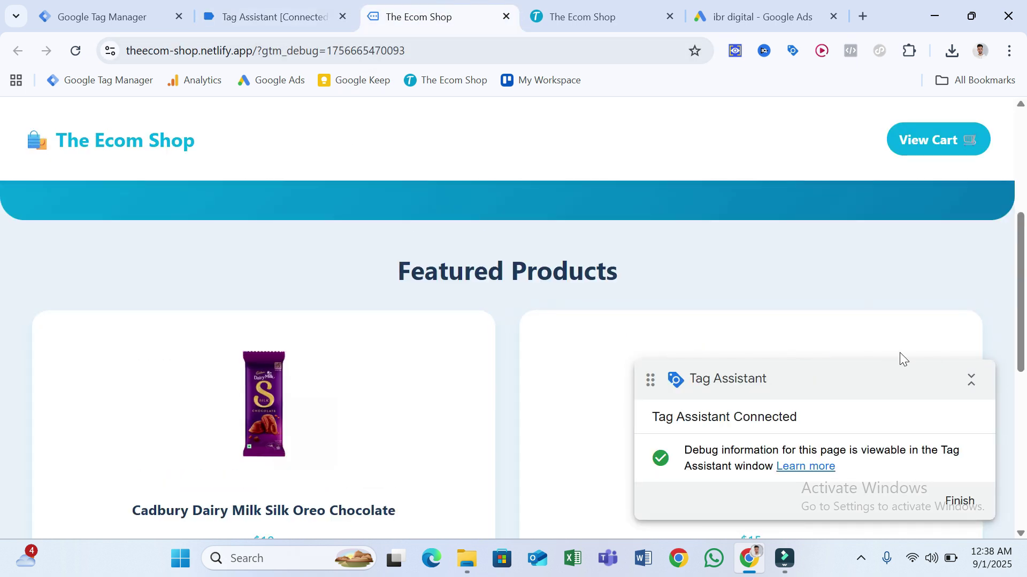
pyautogui.click(970, 381)
pyautogui.scroll(-3, 626, 260)
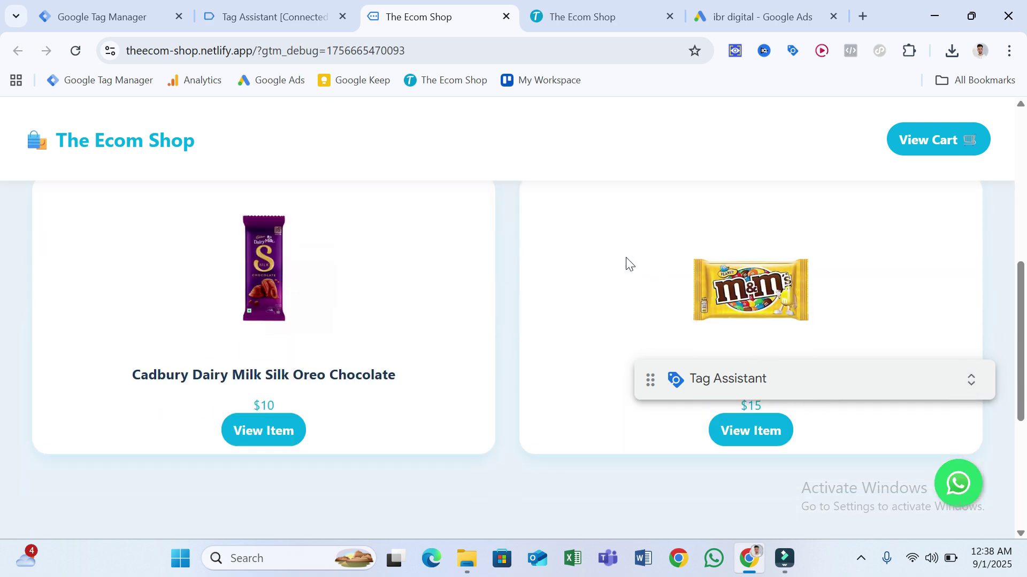
pyautogui.click(301, 8)
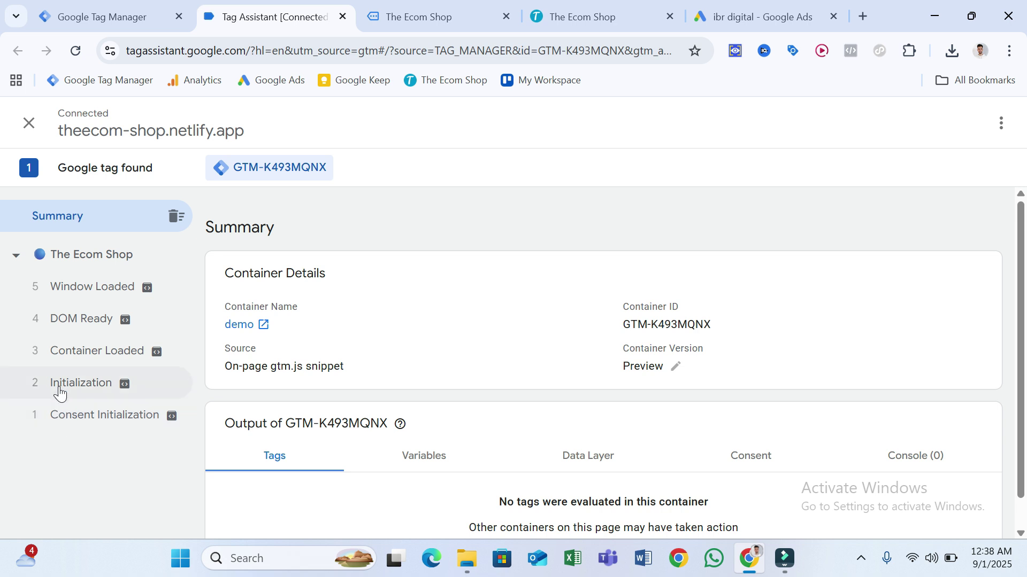
pyautogui.click(451, 11)
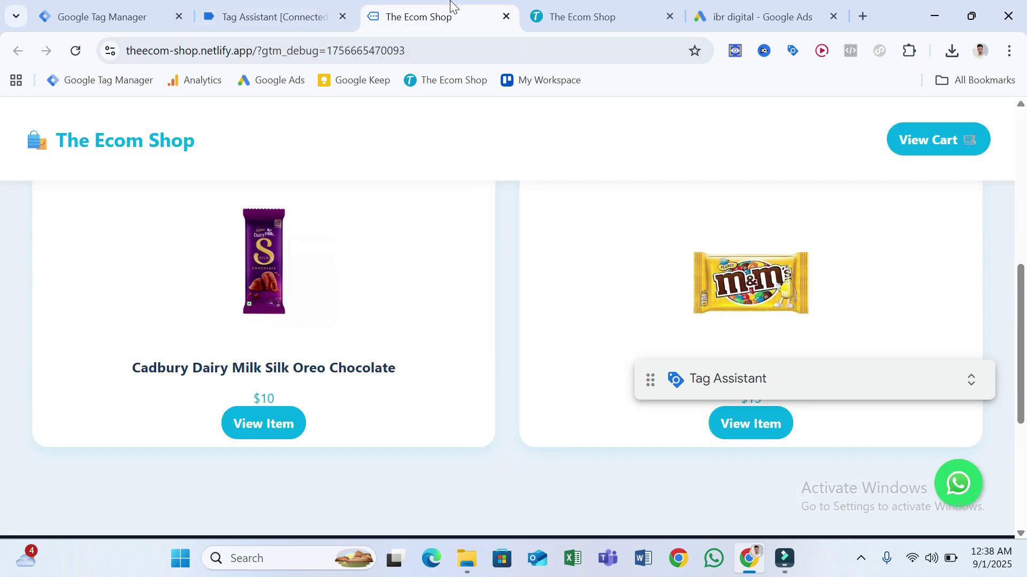
pyautogui.click(973, 500)
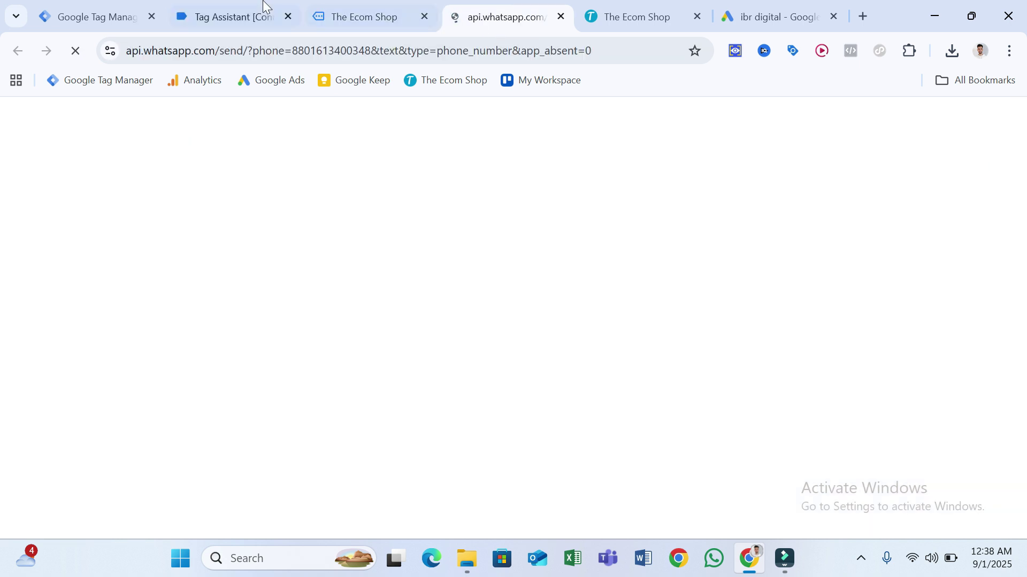
# - Show the Variables recorded for the Link Click event in Tag Assistant
pyautogui.click(231, 12)
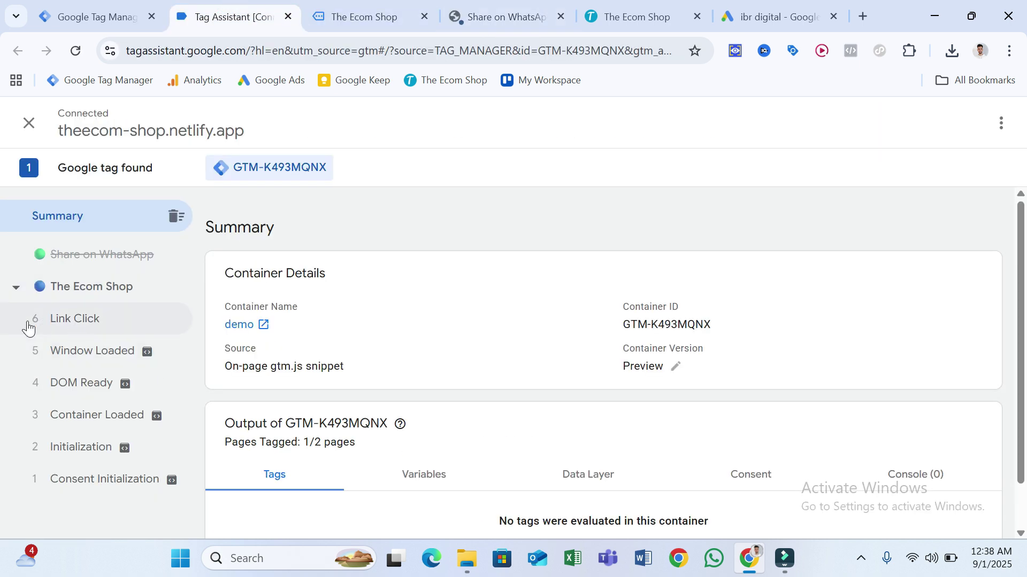
pyautogui.click(102, 319)
pyautogui.click(442, 401)
pyautogui.scroll(-2, 588, 374)
pyautogui.scroll(-2, 610, 368)
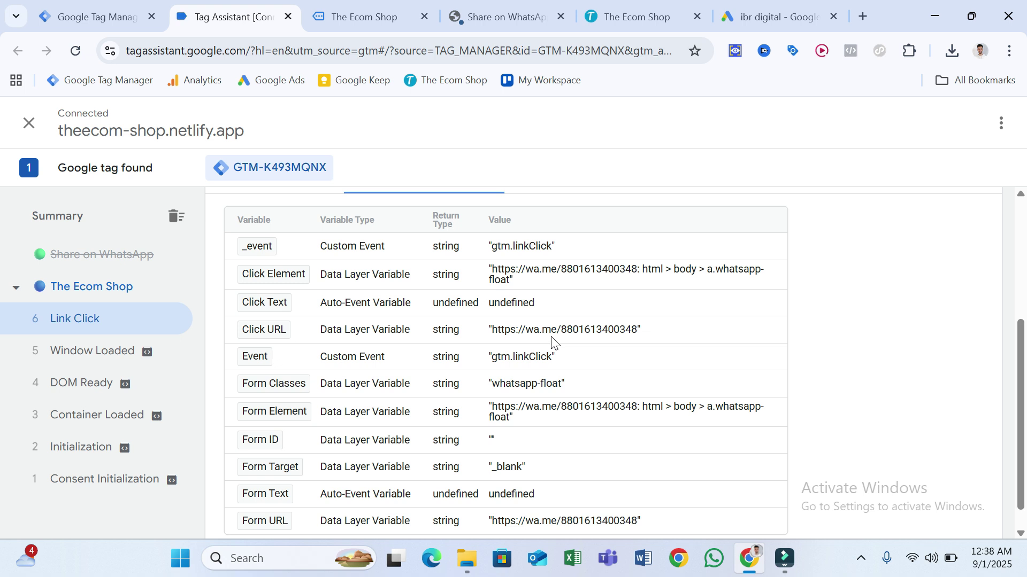
pyautogui.scroll(1, 541, 345)
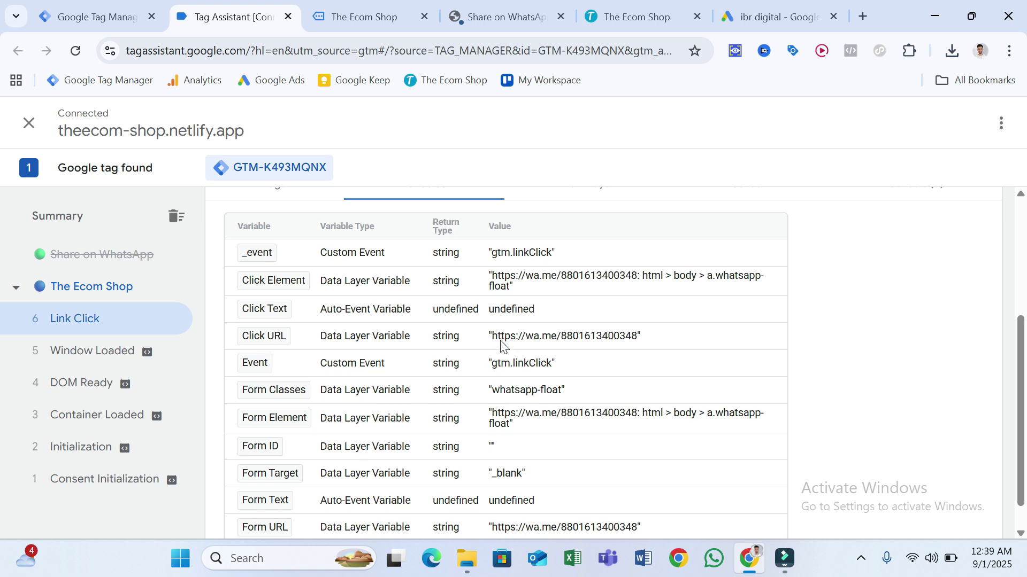
pyautogui.moveTo(561, 355)
pyautogui.mouseDown()
pyautogui.moveTo(635, 353)
pyautogui.moveTo(563, 336)
pyautogui.mouseUp()
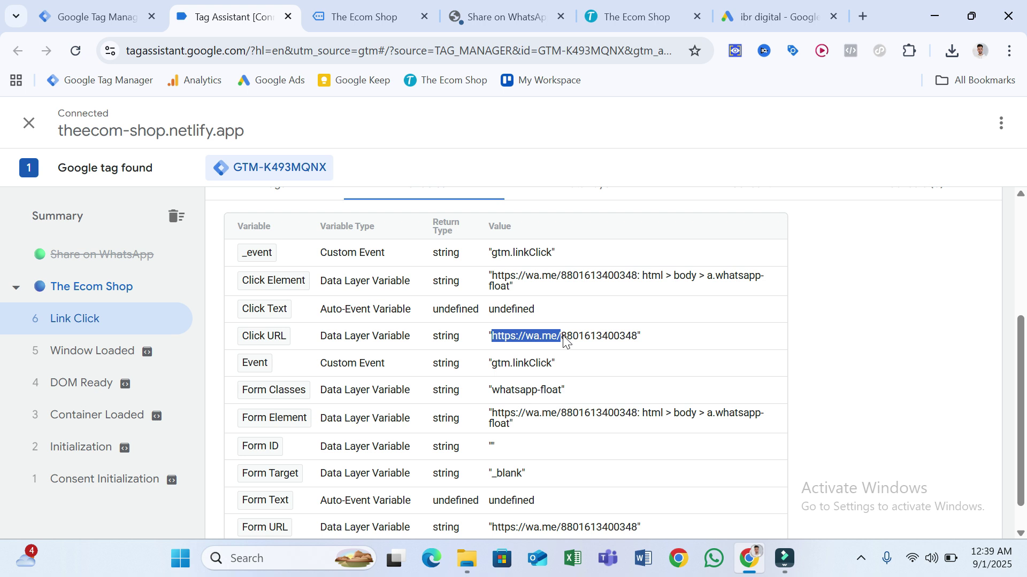
pyautogui.rightClick(548, 339)
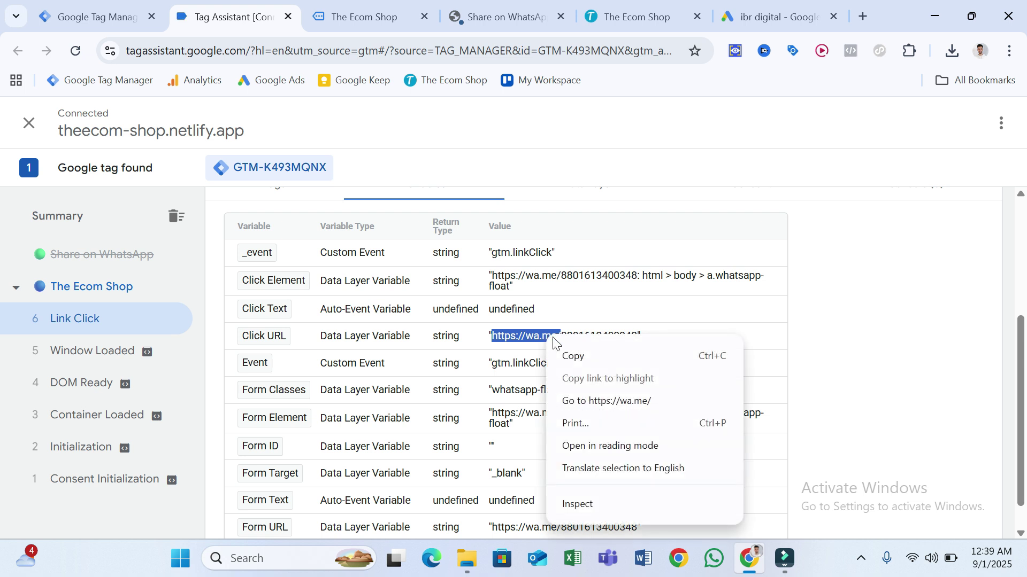
pyautogui.click(570, 355)
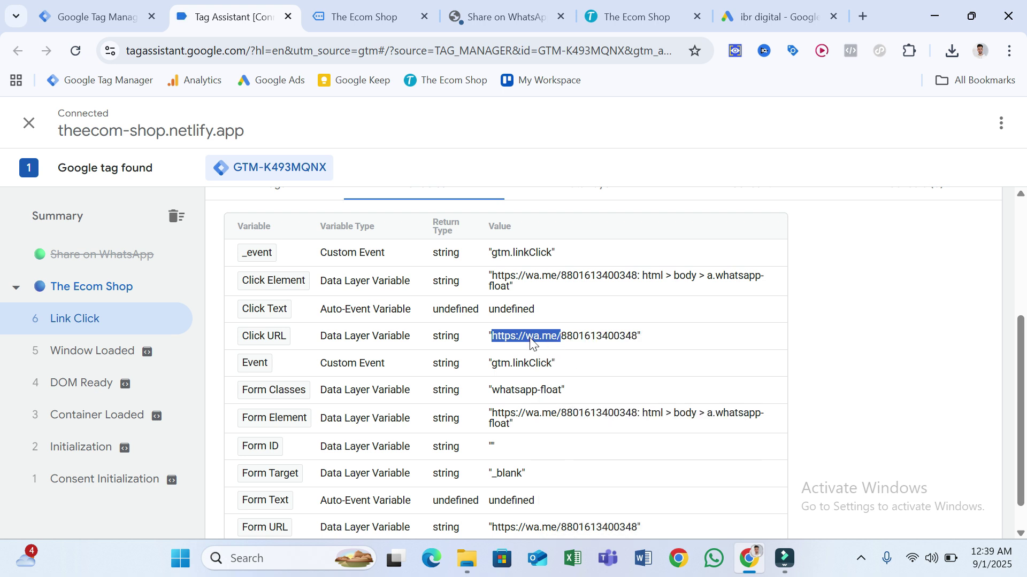
# - Create a new trigger of type Just Links
pyautogui.click(160, 4)
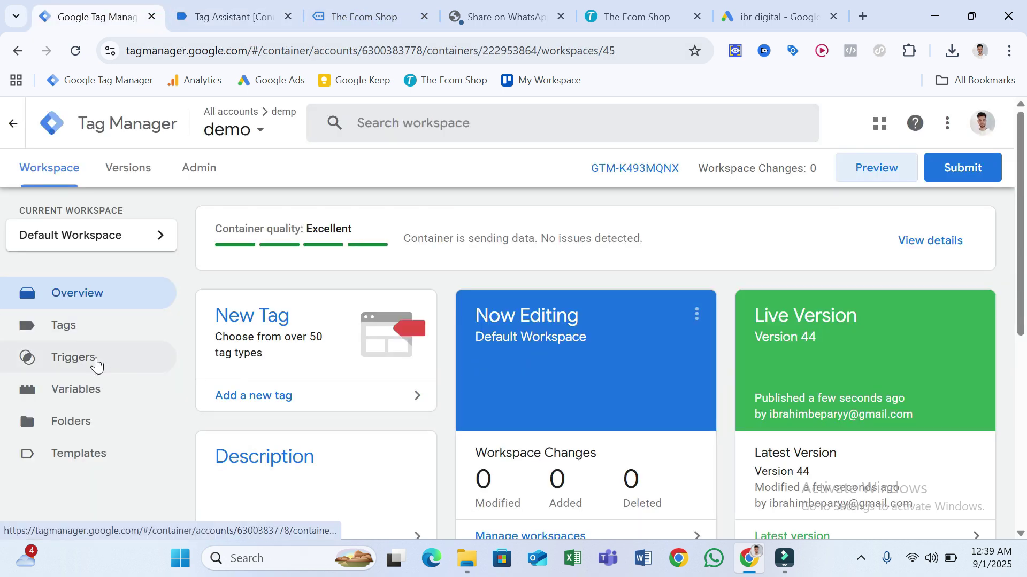
pyautogui.click(96, 363)
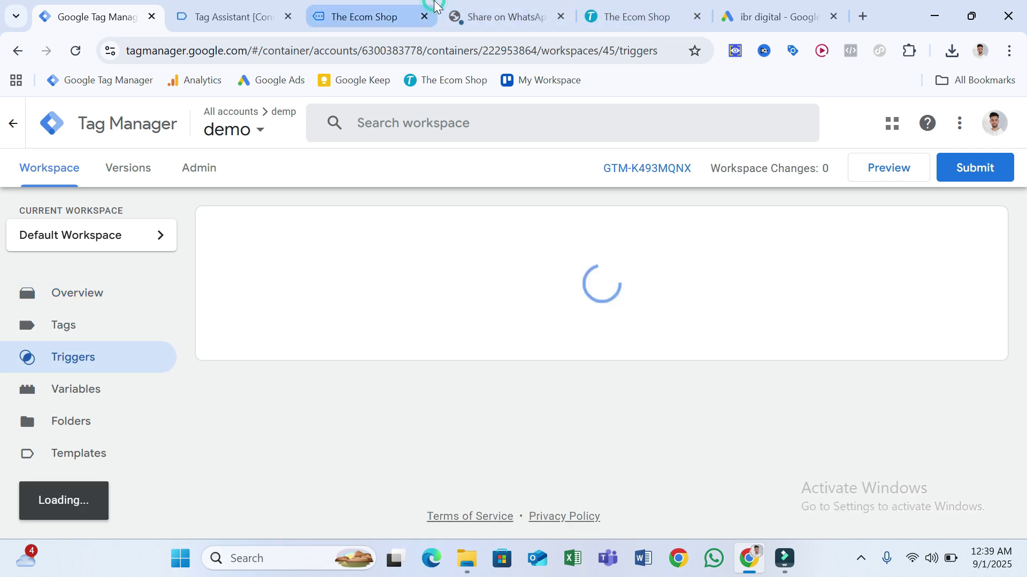
pyautogui.click(435, 4)
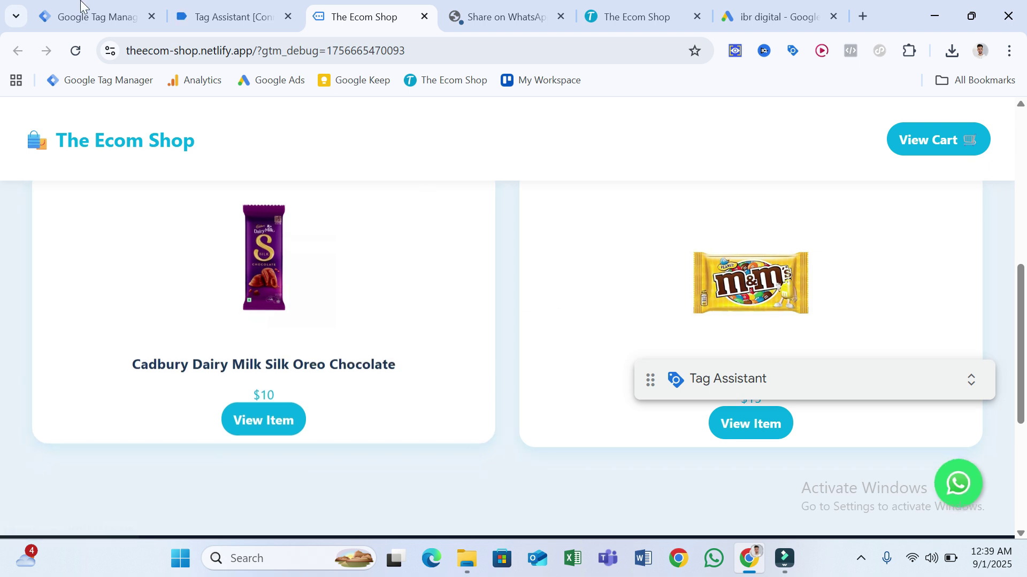
pyautogui.click(119, 6)
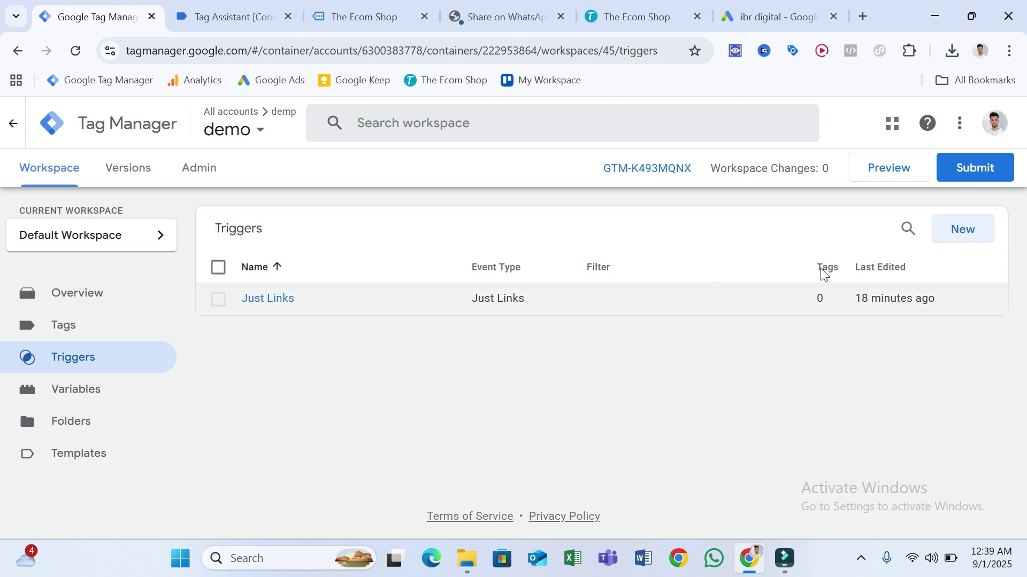
pyautogui.click(956, 242)
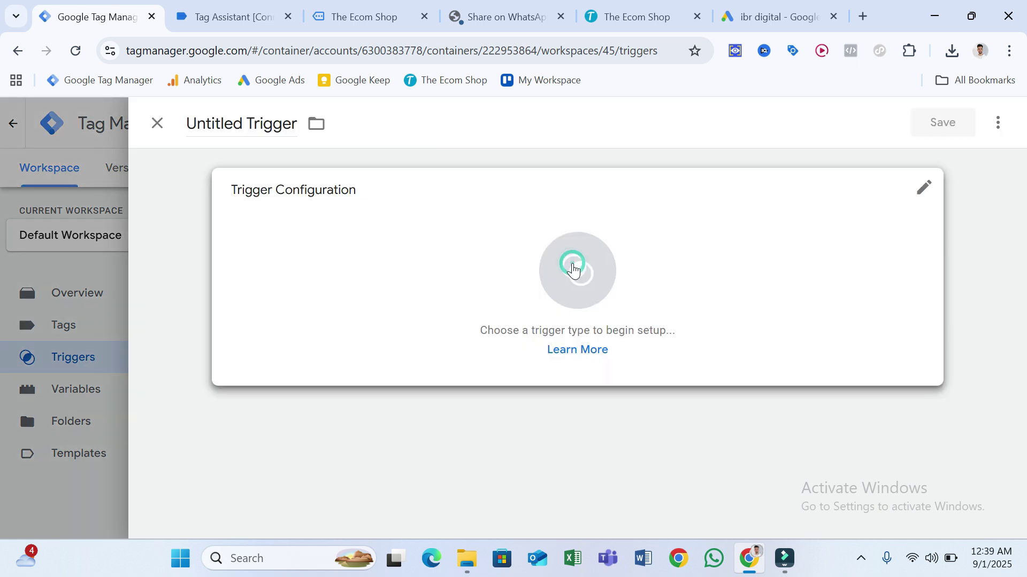
pyautogui.click(572, 268)
pyautogui.scroll(-3, 687, 376)
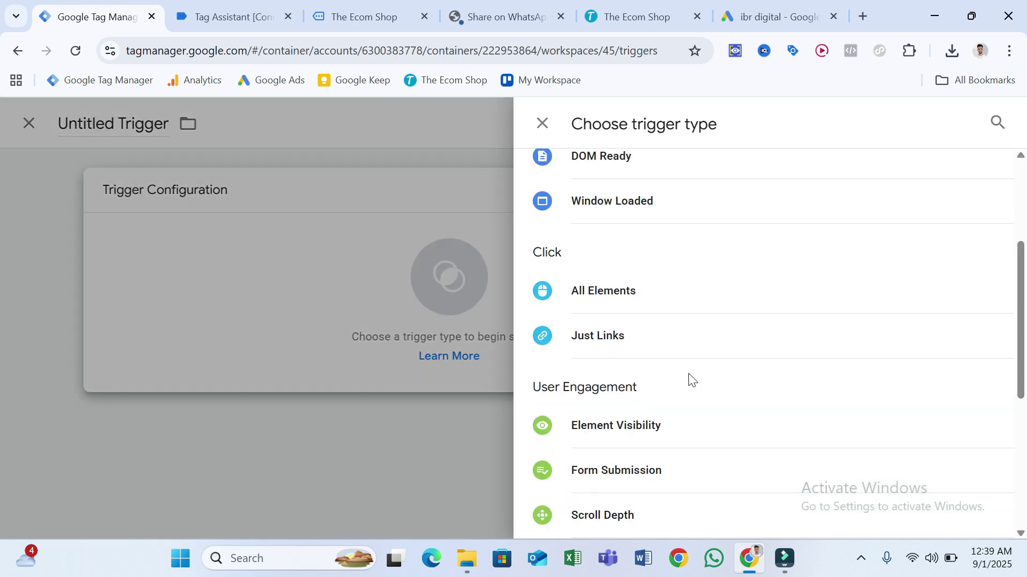
pyautogui.click(687, 376)
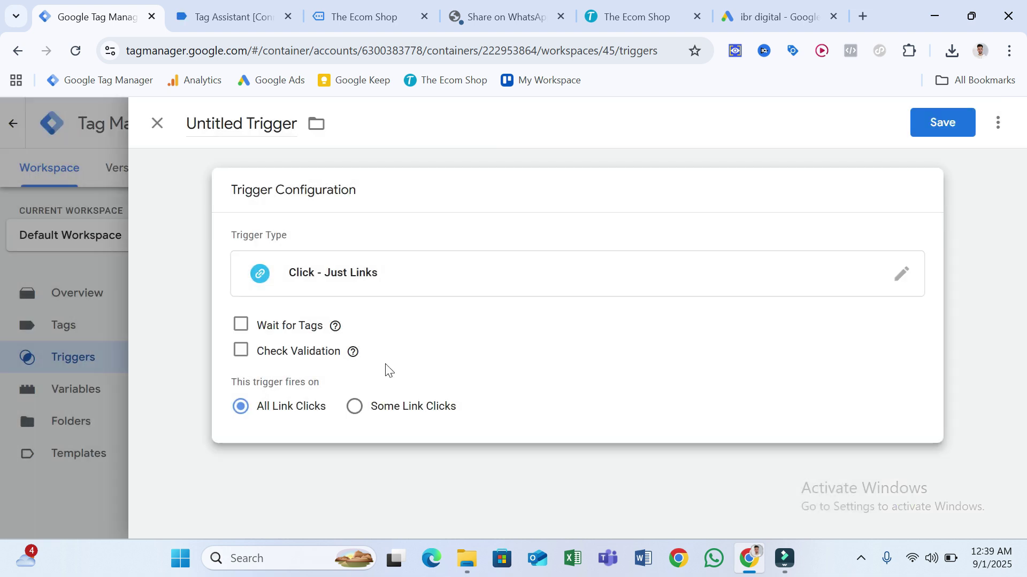
pyautogui.click(350, 409)
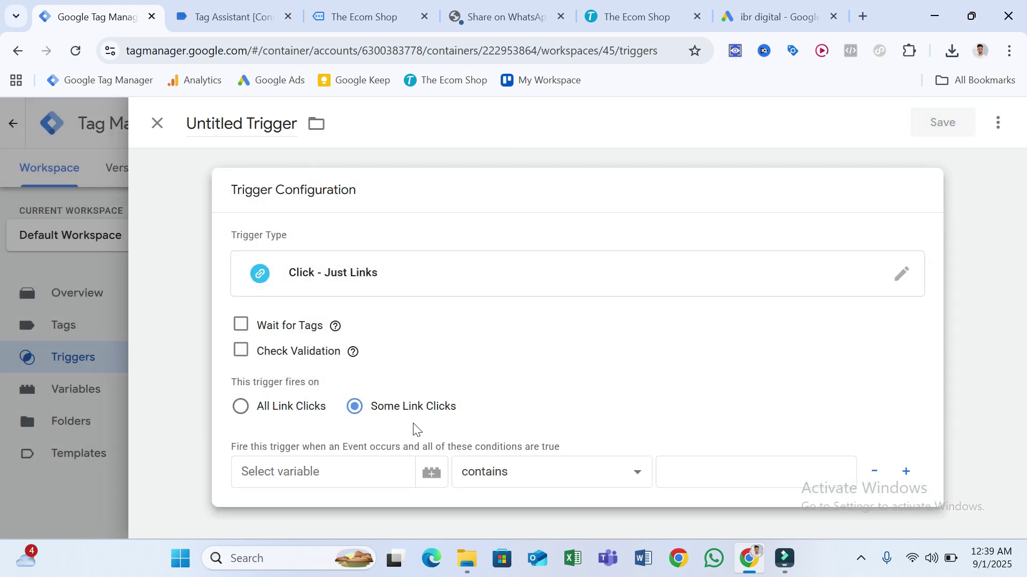
pyautogui.click(320, 472)
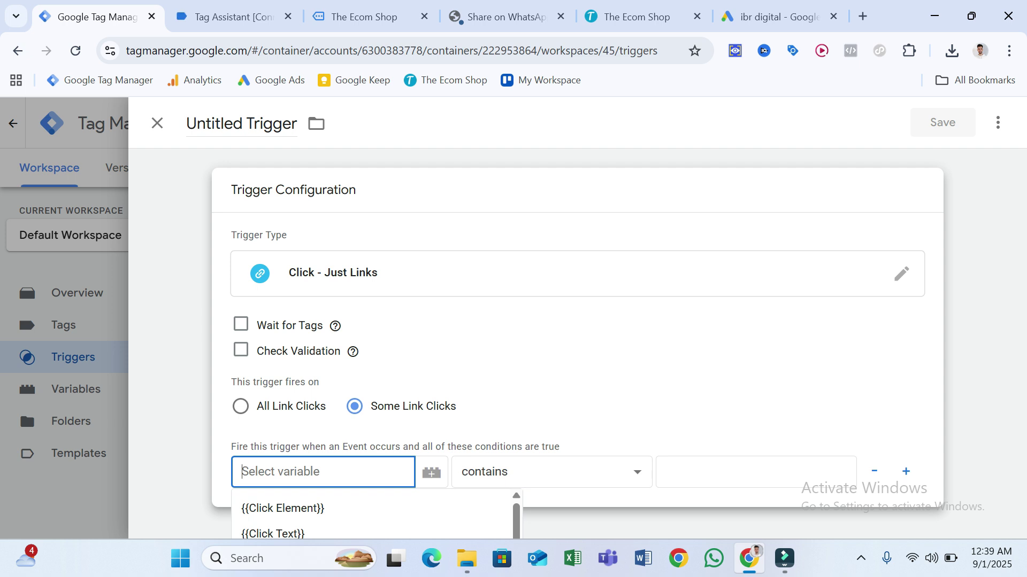
pyautogui.write('url')
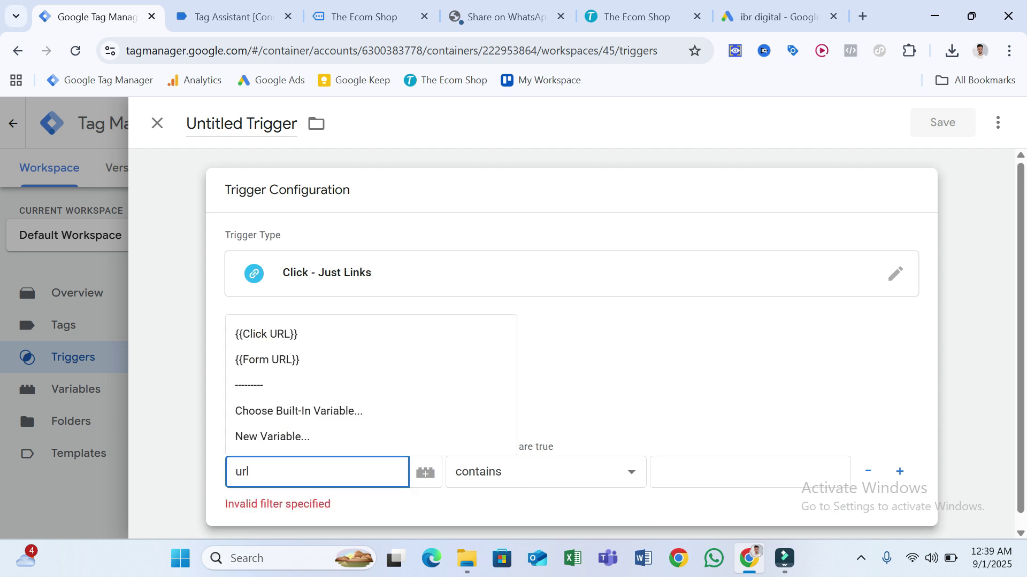
pyautogui.click(258, 335)
pyautogui.click(672, 481)
pyautogui.rightClick(671, 481)
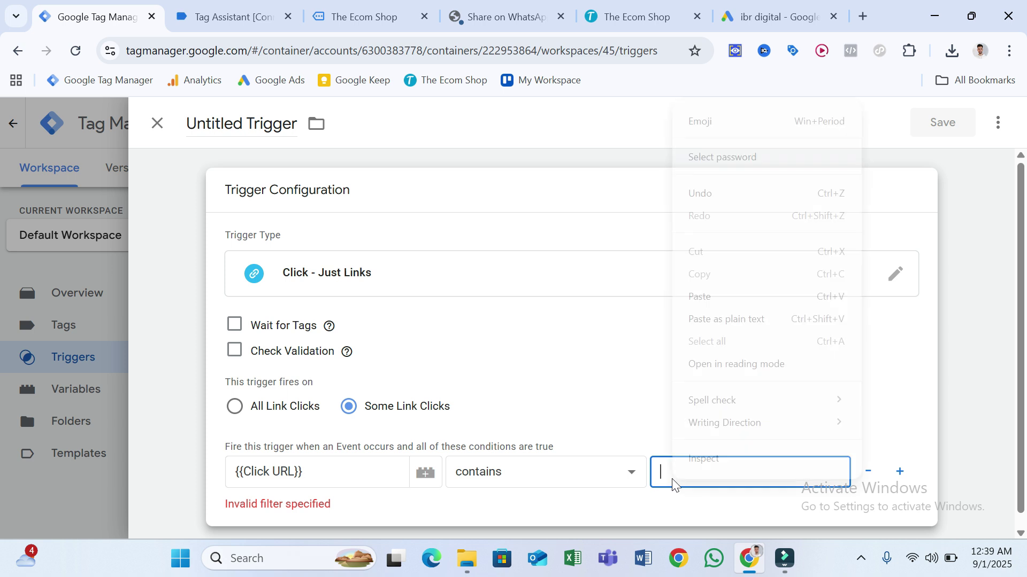
pyautogui.click(754, 296)
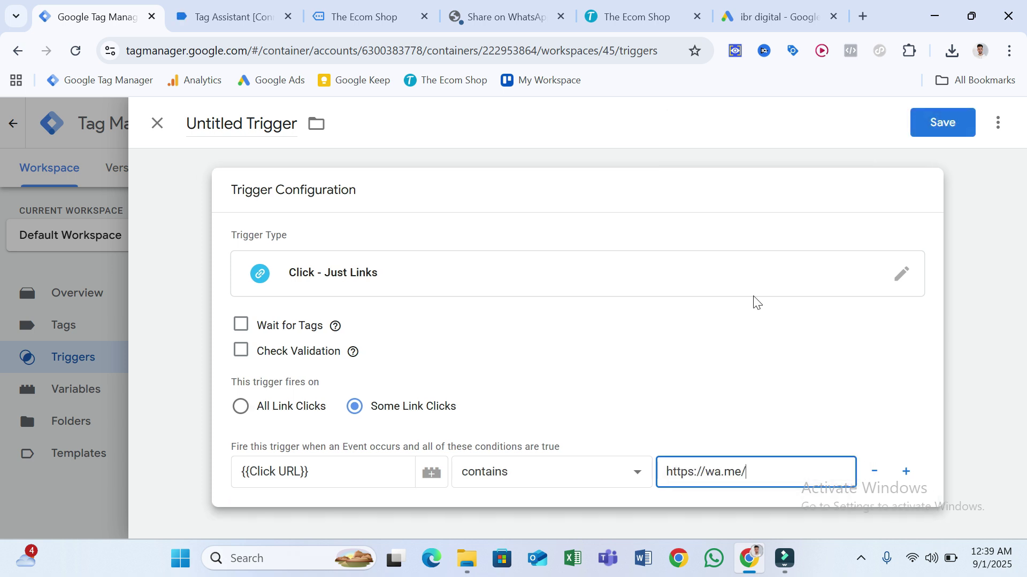
pyautogui.click(286, 6)
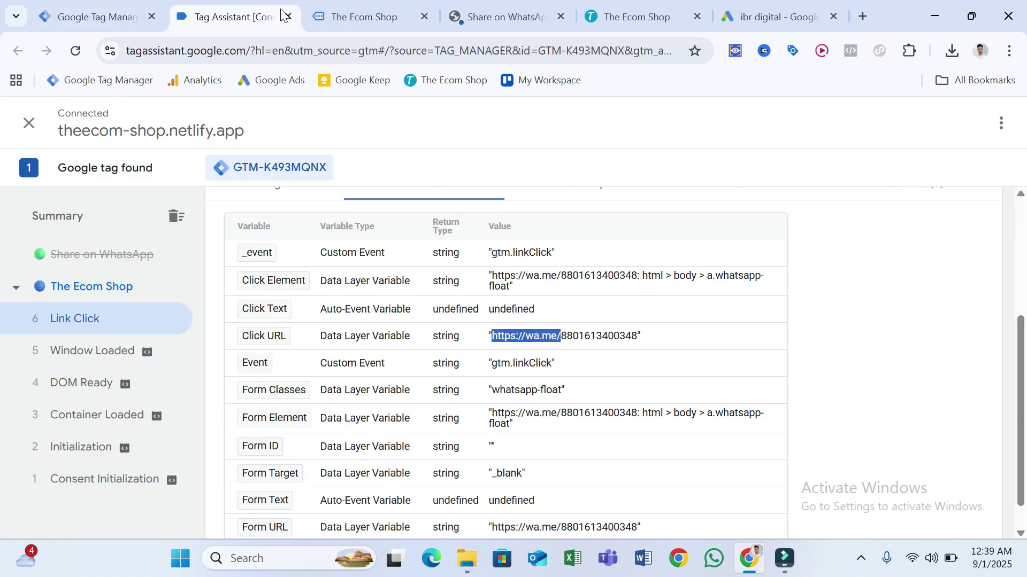
pyautogui.click(129, 12)
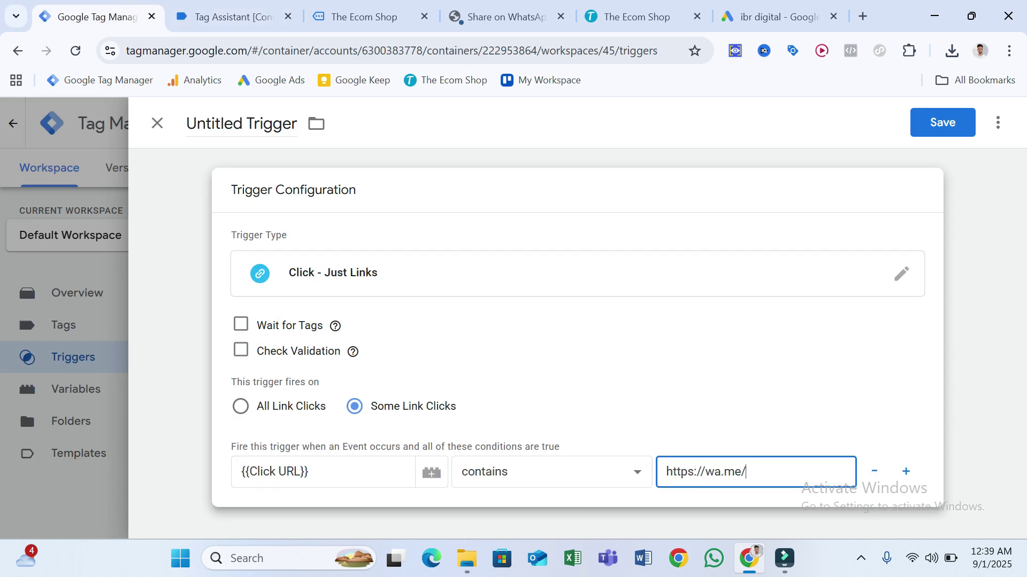
pyautogui.click(705, 472)
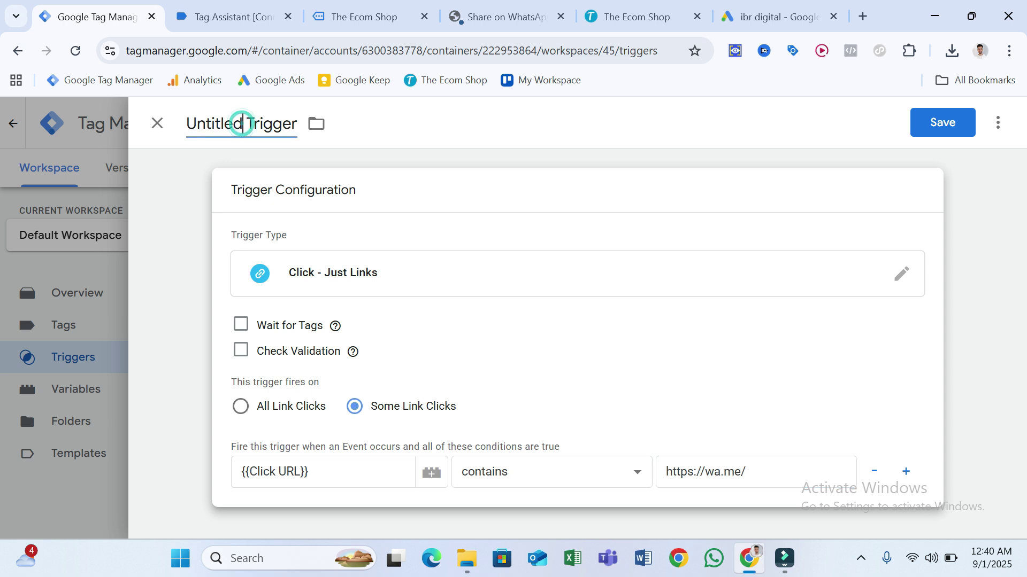
# - Name the trigger 'WhatsApp Click' and save it
pyautogui.moveTo(238, 123); pyautogui.dragTo(171, 126)
pyautogui.hotkey('ctrl', 'a')
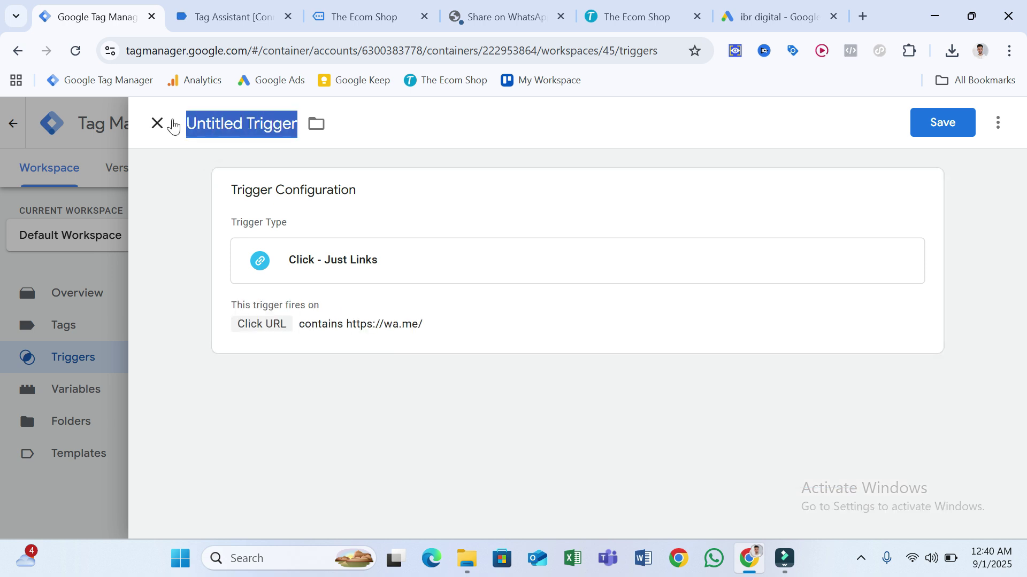
pyautogui.hotkey('ctrl', 'v')
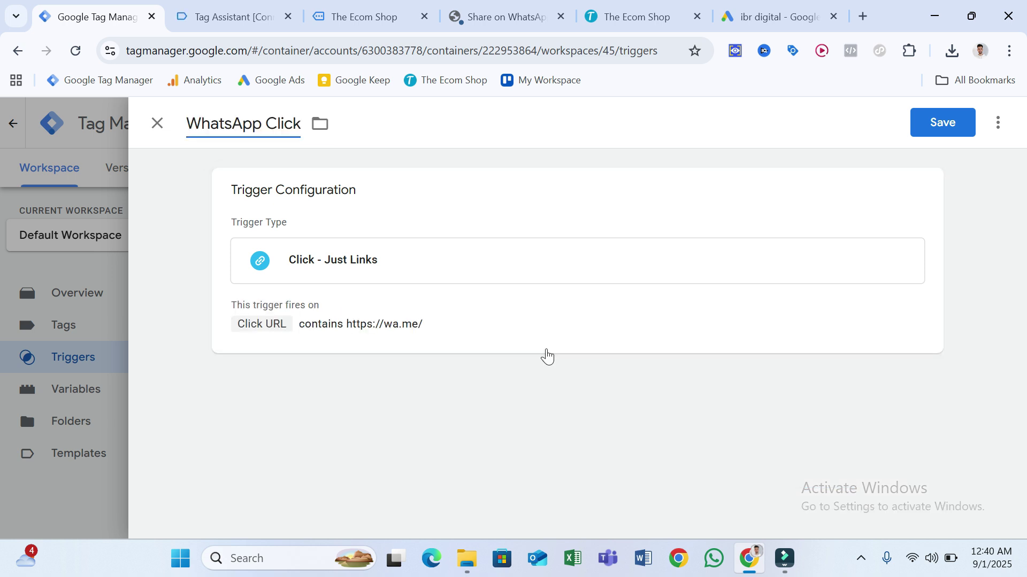
pyautogui.click(948, 128)
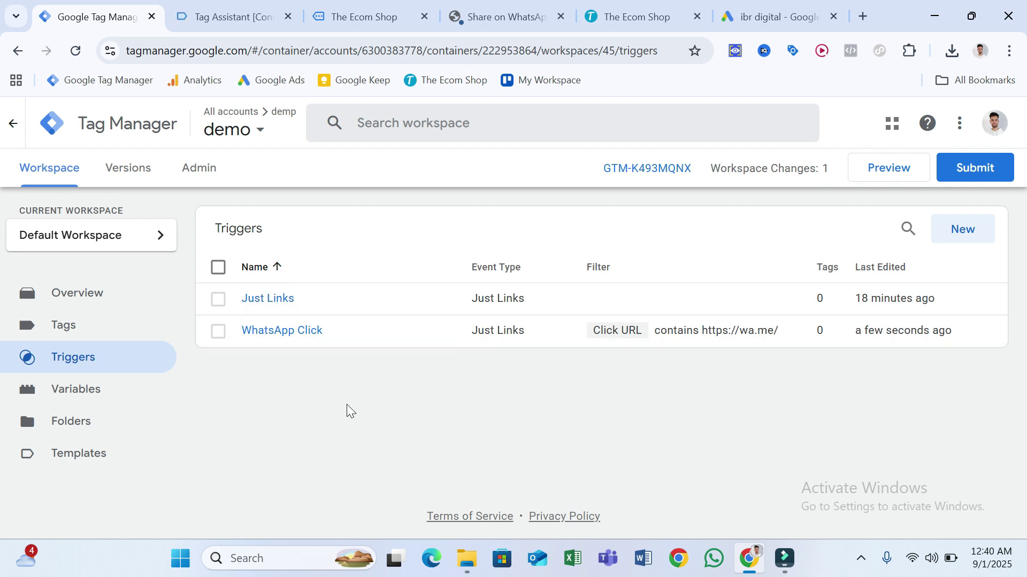
# - Create a new tag with Google Ads Conversion Tracking as its tag type
pyautogui.click(62, 324)
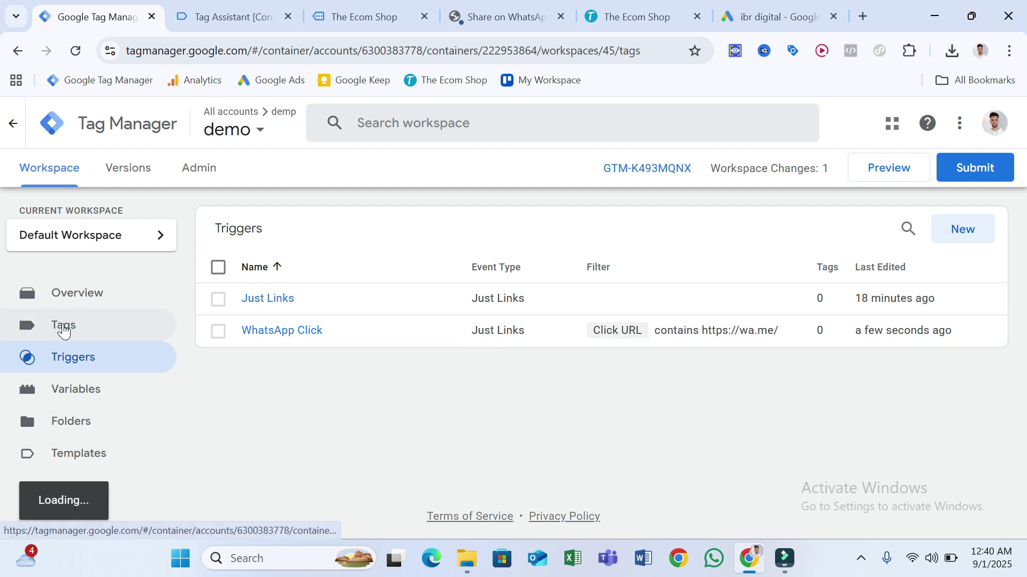
pyautogui.click(961, 220)
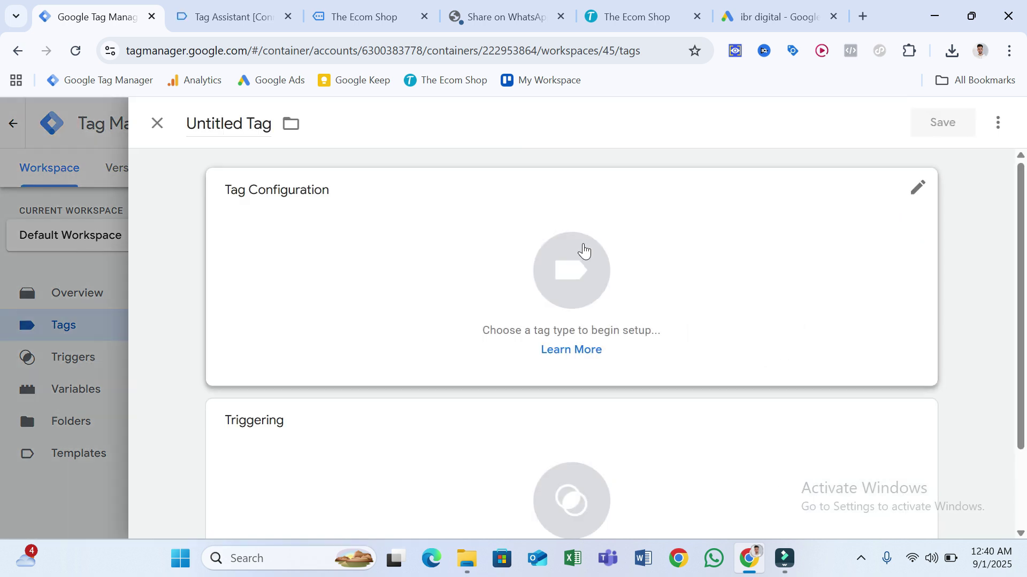
pyautogui.click(581, 247)
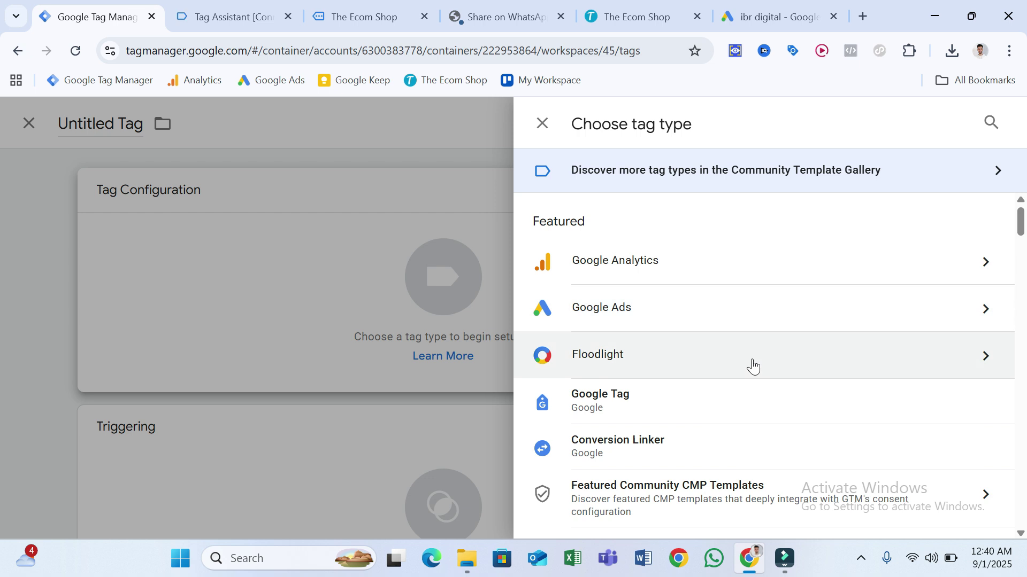
pyautogui.click(740, 321)
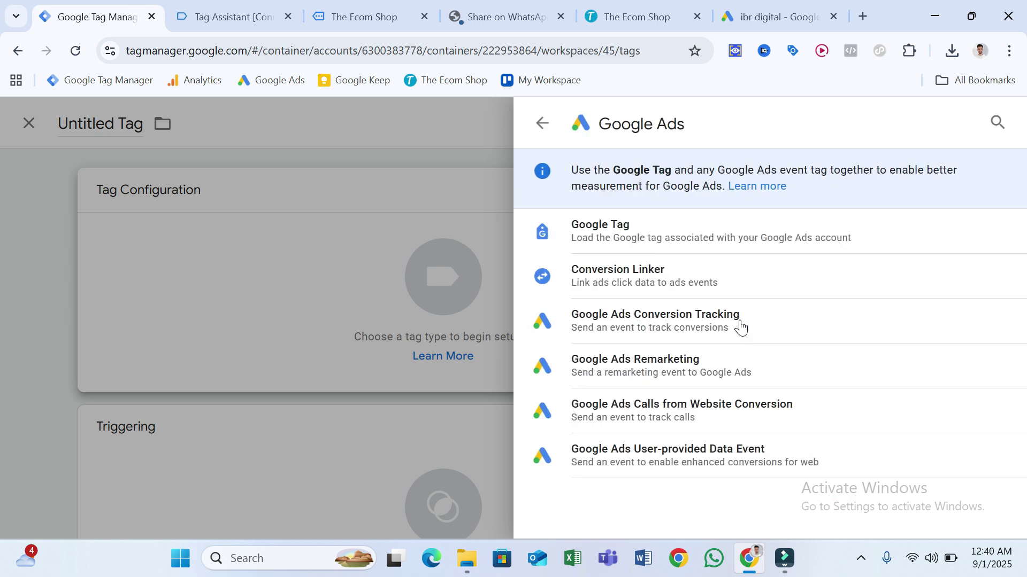
pyautogui.click(783, 328)
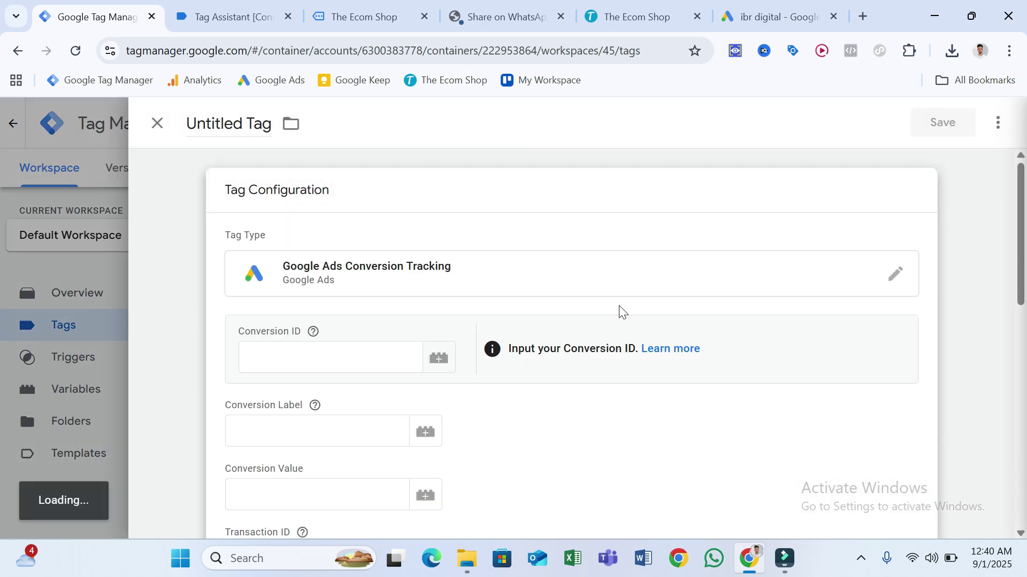
pyautogui.scroll(-1, 292, 343)
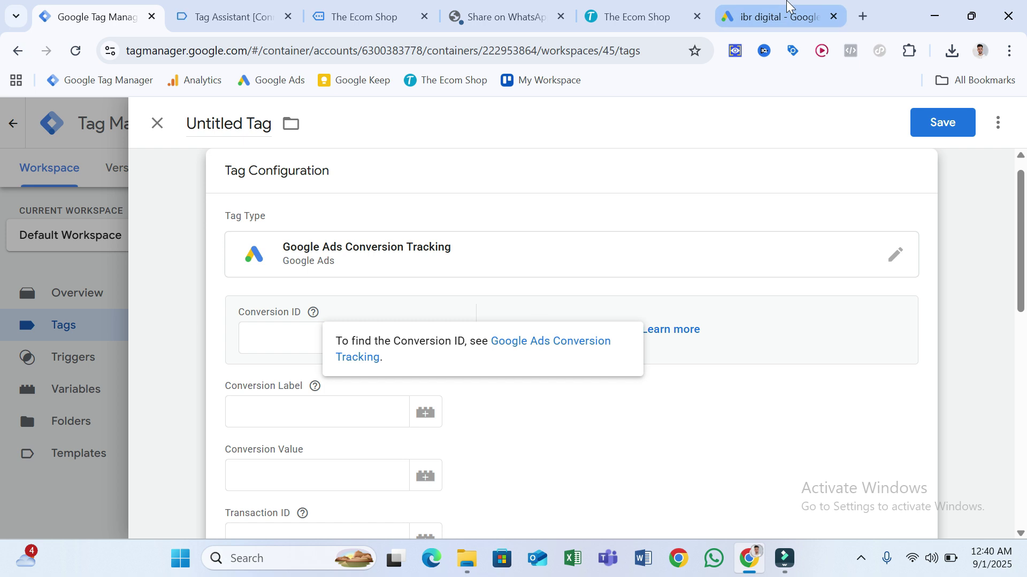
pyautogui.click(784, 6)
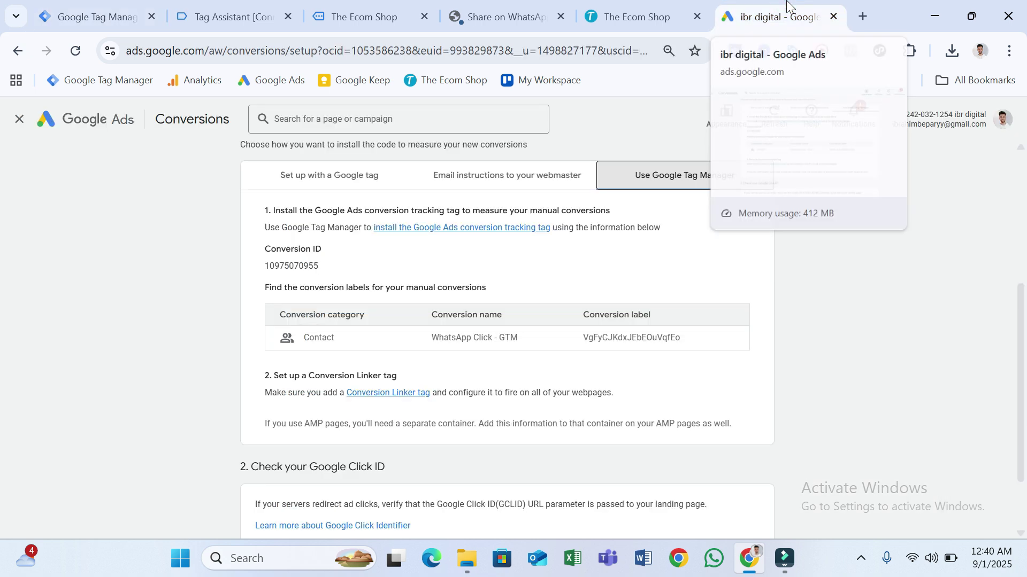
pyautogui.doubleClick(305, 267)
pyautogui.rightClick(304, 269)
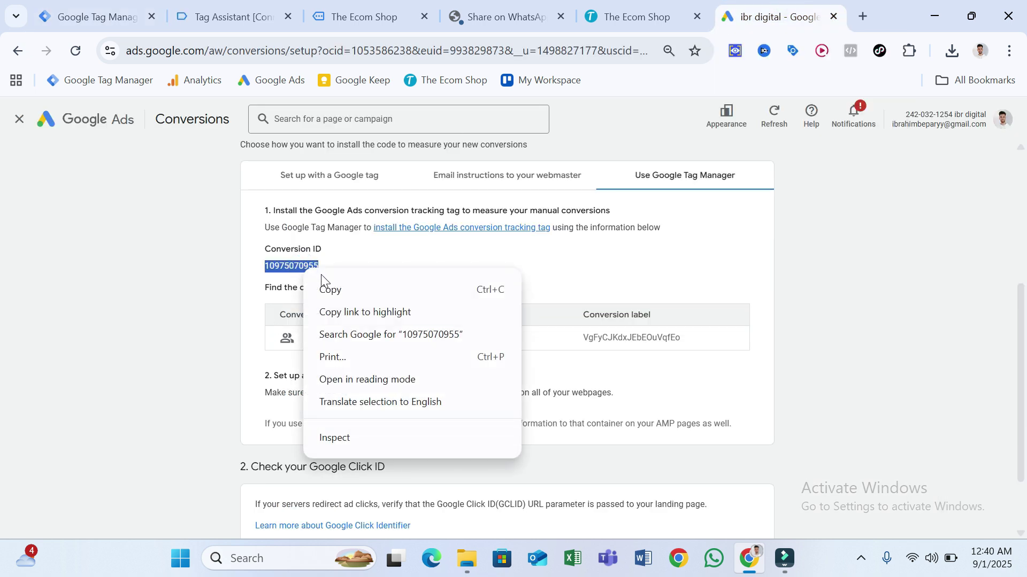
pyautogui.click(328, 289)
pyautogui.click(75, 5)
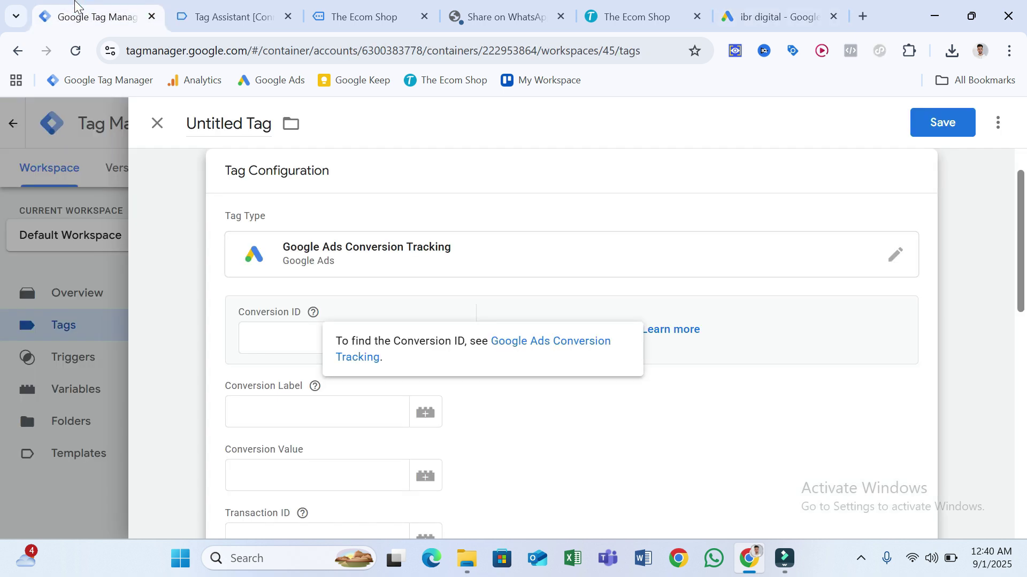
pyautogui.click(269, 340)
pyautogui.rightClick(270, 342)
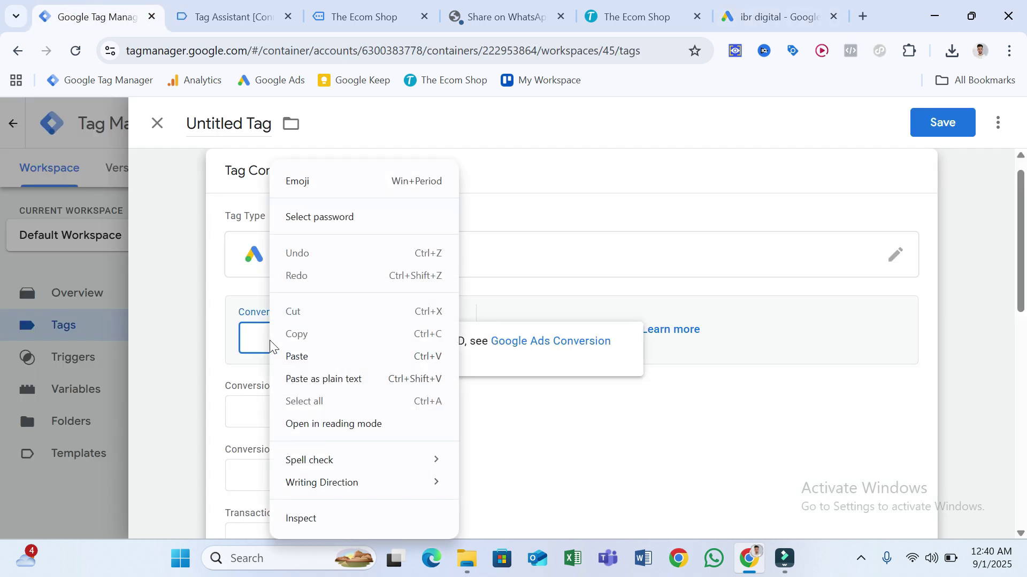
pyautogui.click(309, 357)
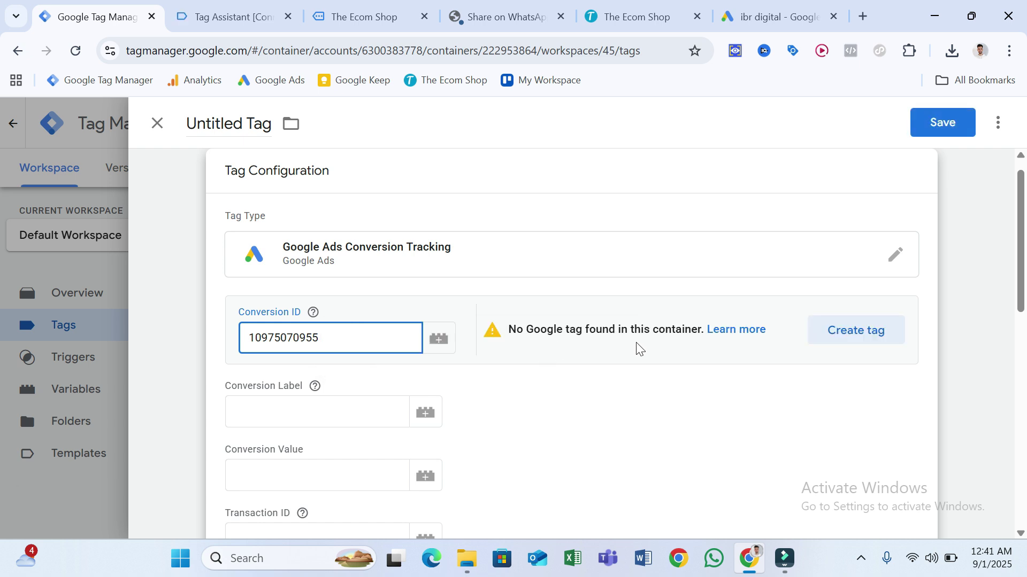
pyautogui.click(843, 344)
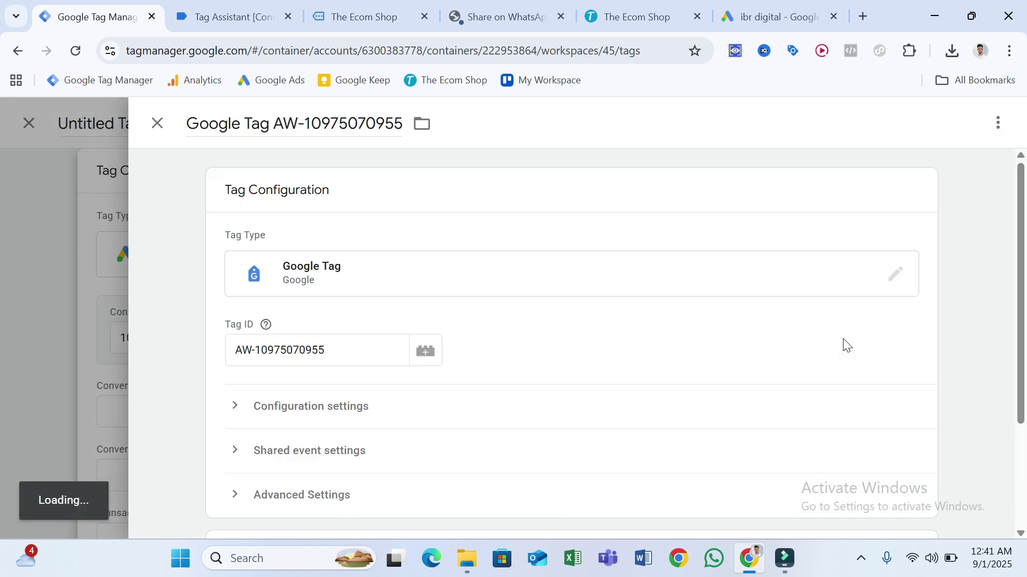
pyautogui.scroll(-3, 718, 289)
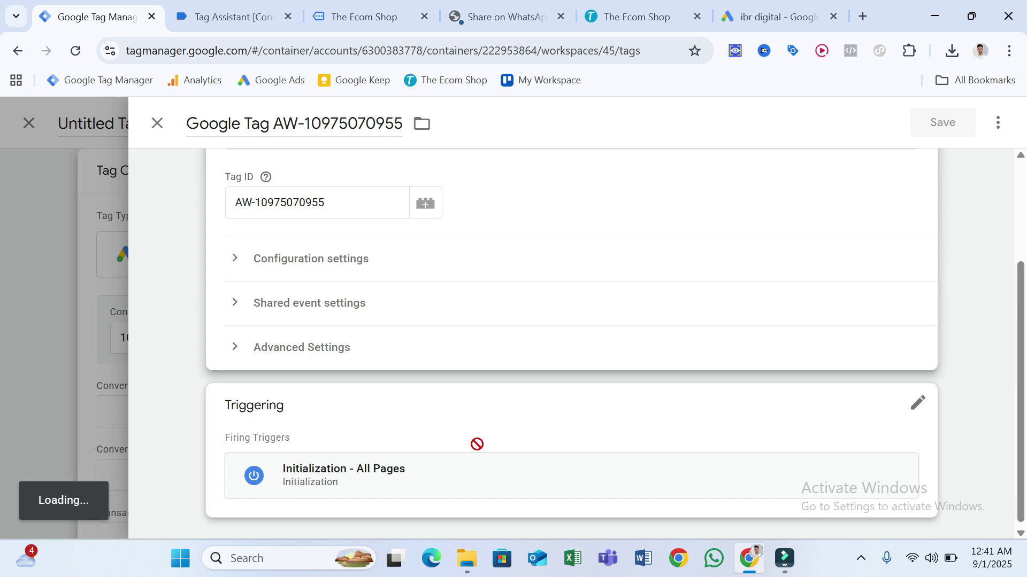
pyautogui.click(904, 432)
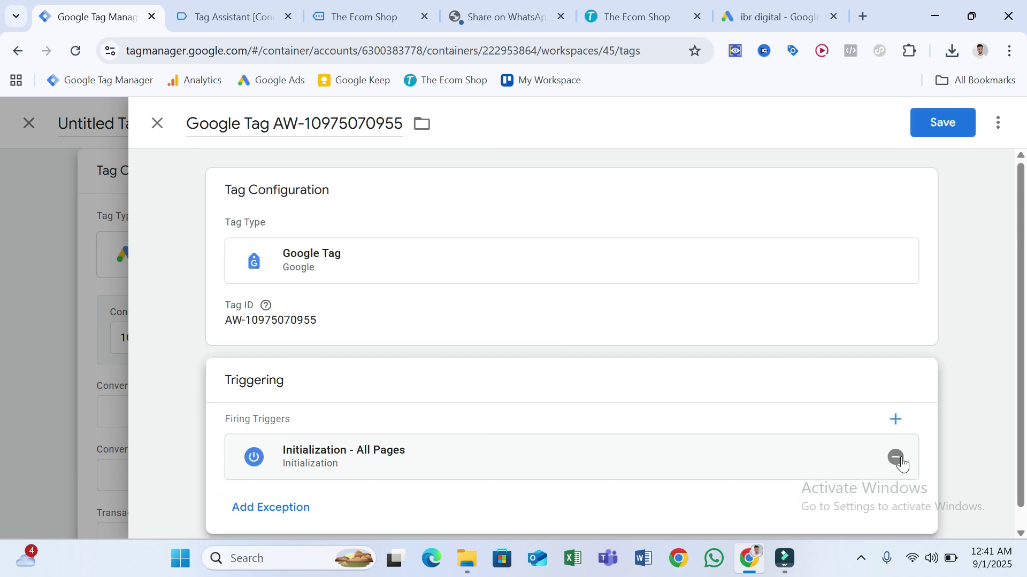
pyautogui.click(893, 457)
pyautogui.click(619, 459)
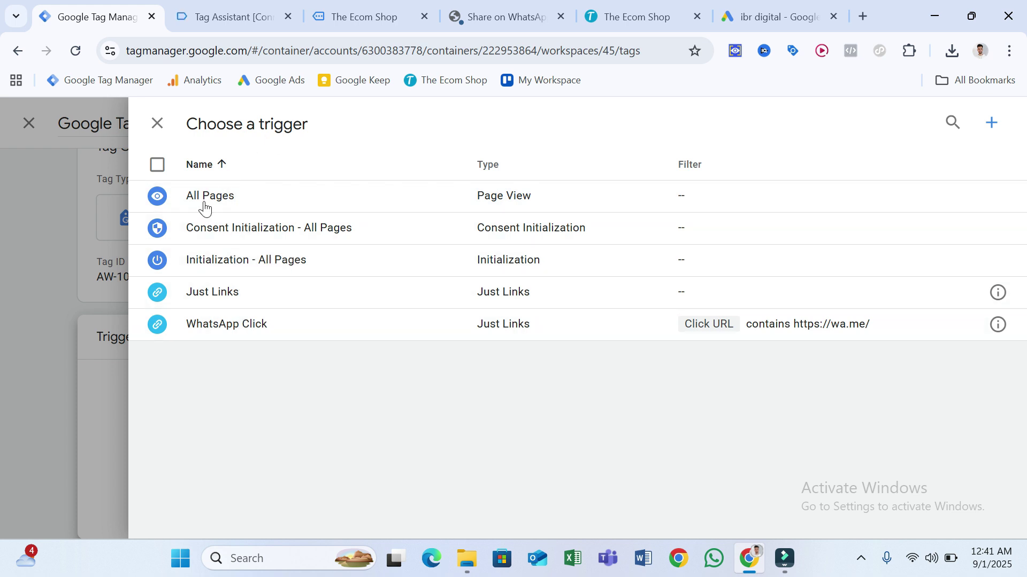
pyautogui.click(314, 262)
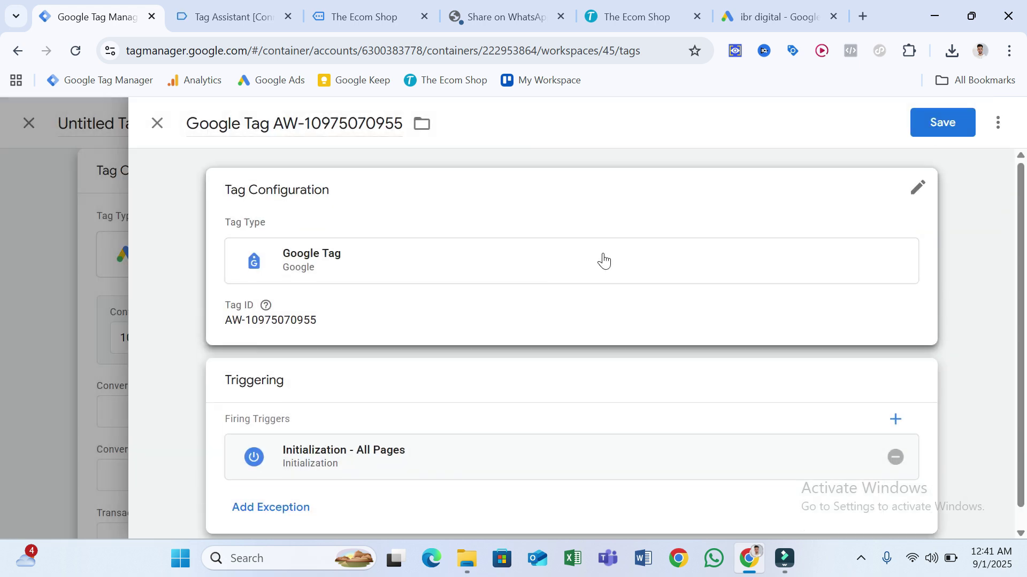
pyautogui.click(942, 126)
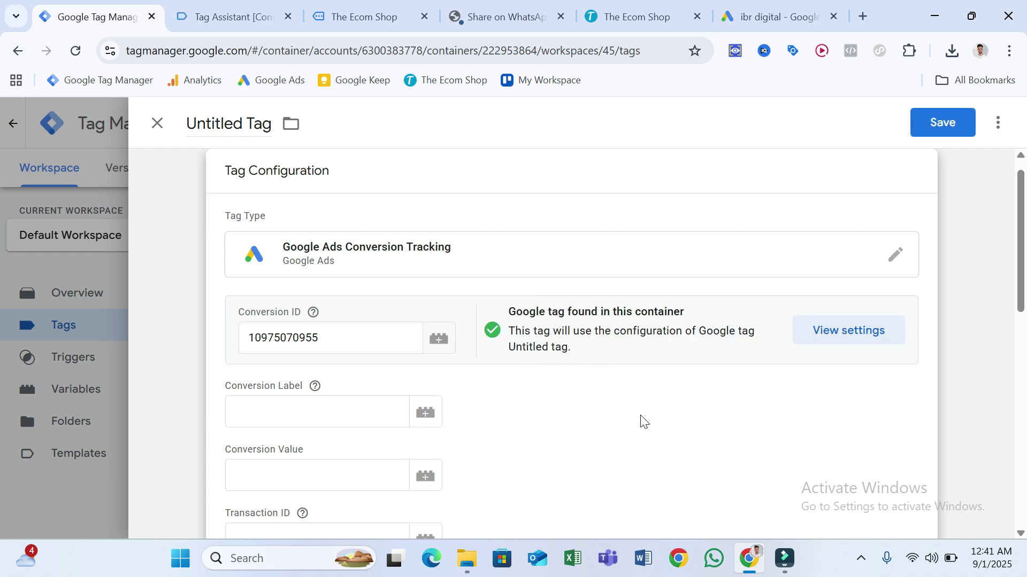
# - Copy the WhatsApp Click - GTM conversion label from the Google Ads setup page
pyautogui.scroll(-1, 642, 422)
pyautogui.scroll(-1, 641, 390)
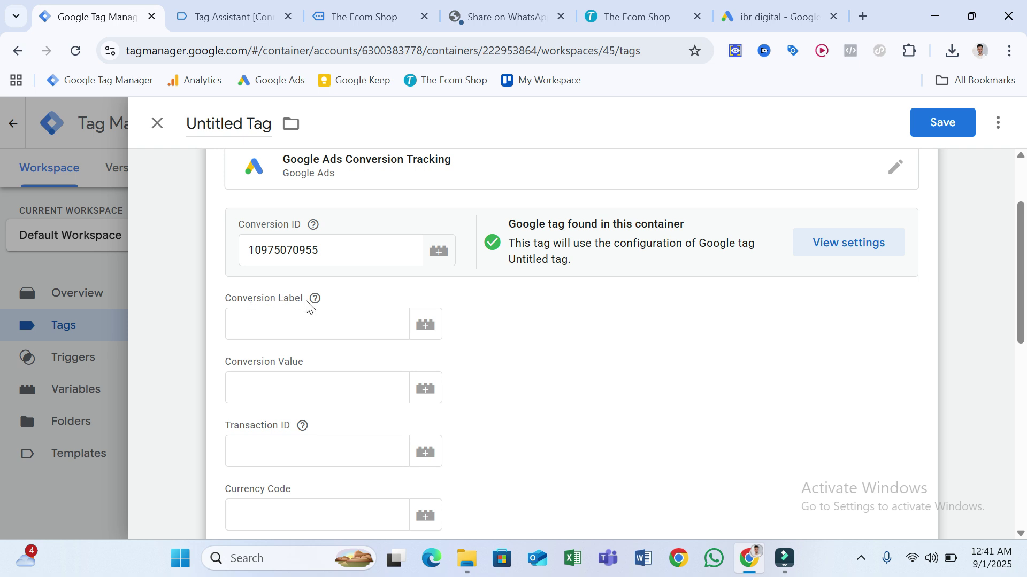
pyautogui.click(749, 12)
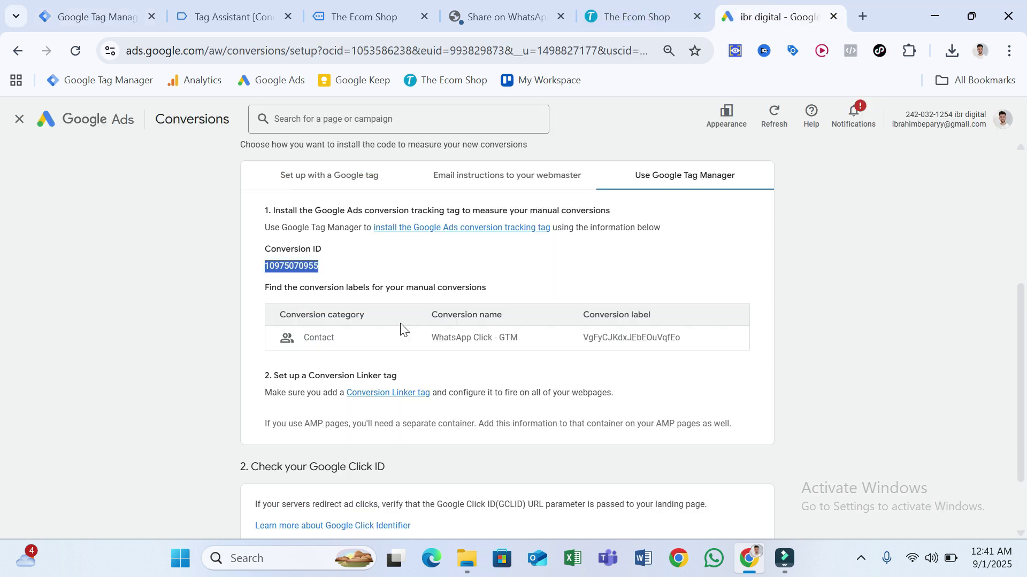
pyautogui.doubleClick(642, 337)
pyautogui.rightClick(643, 337)
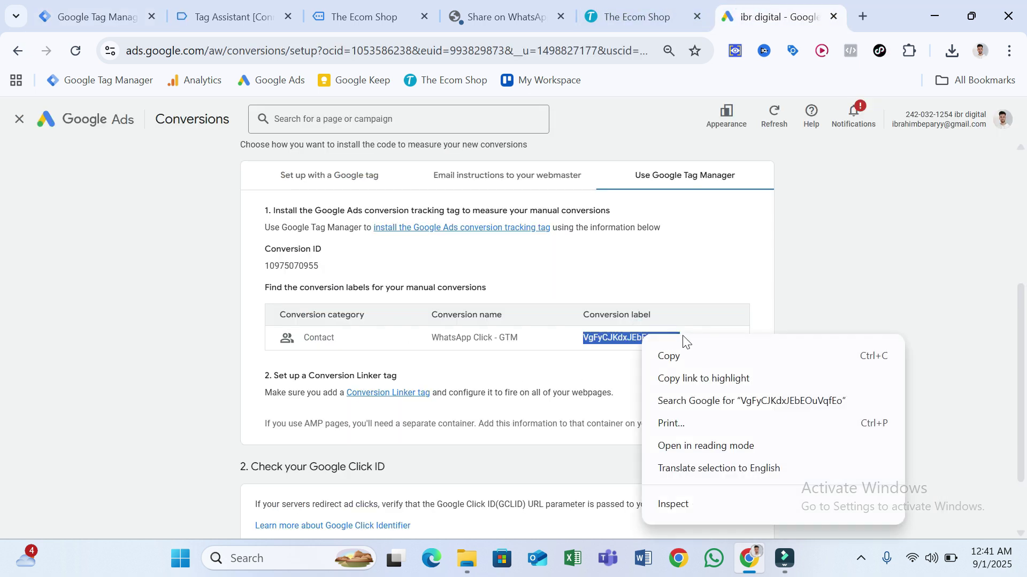
pyautogui.click(685, 356)
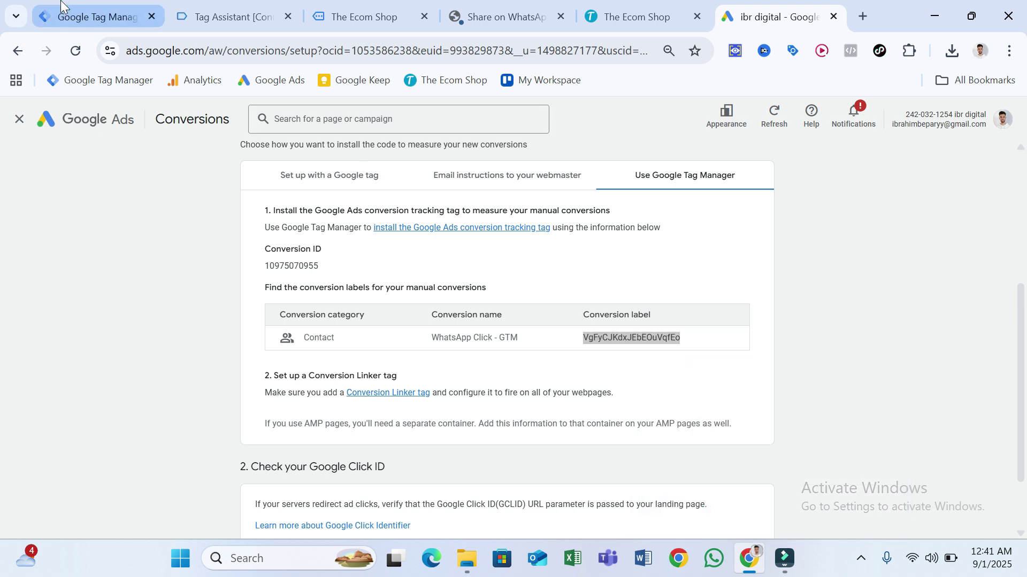
# - Paste the copied label into the GTM tag's Conversion Label field
pyautogui.click(91, 17)
pyautogui.click(316, 324)
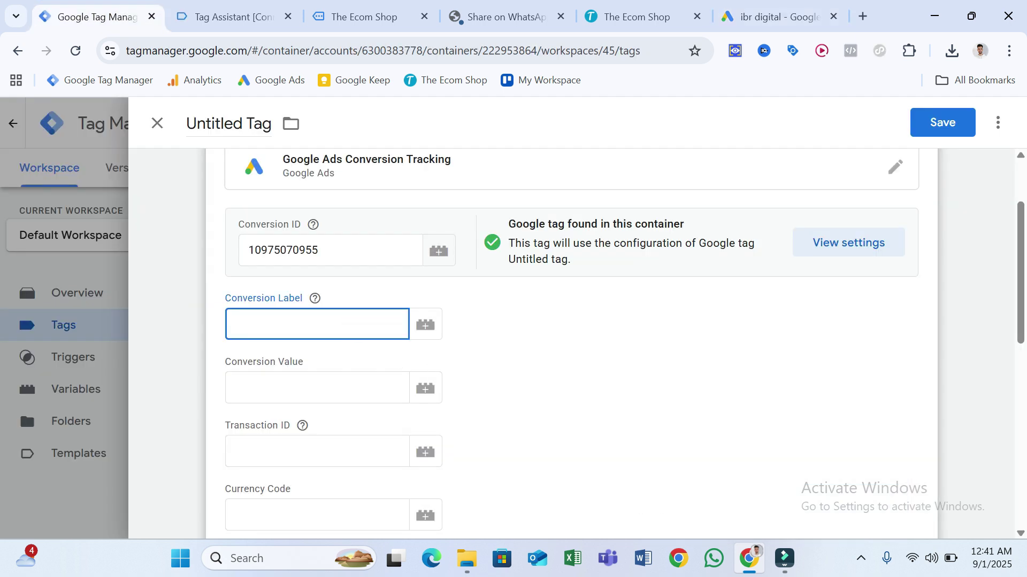
pyautogui.rightClick(362, 332)
pyautogui.click(387, 355)
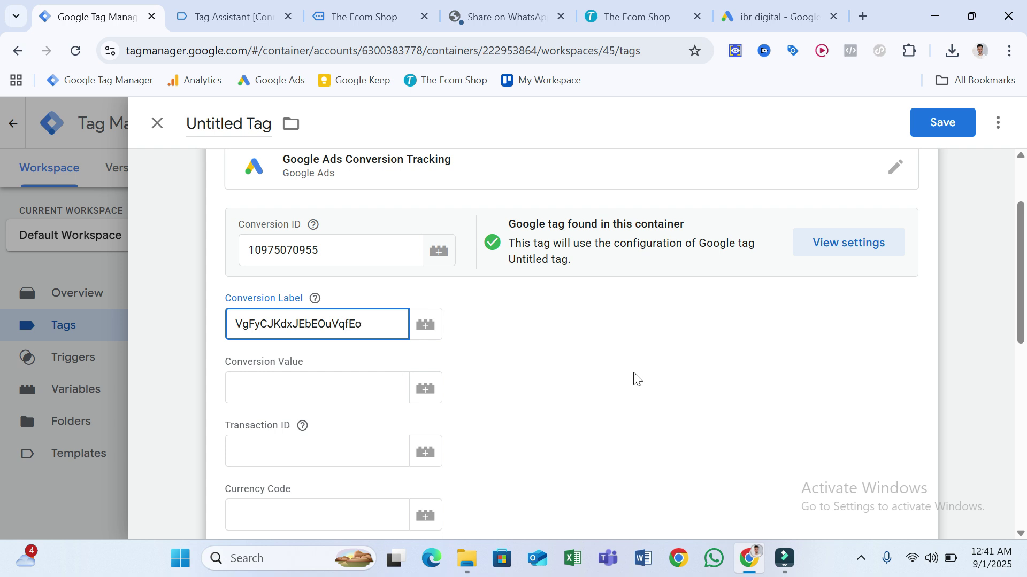
pyautogui.scroll(-2, 636, 379)
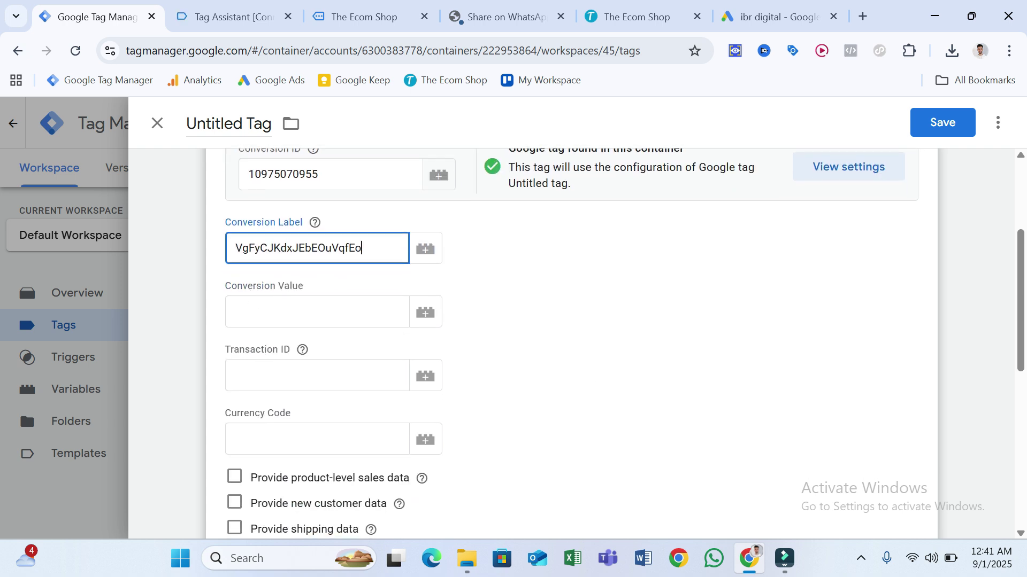
pyautogui.scroll(-1, 560, 321)
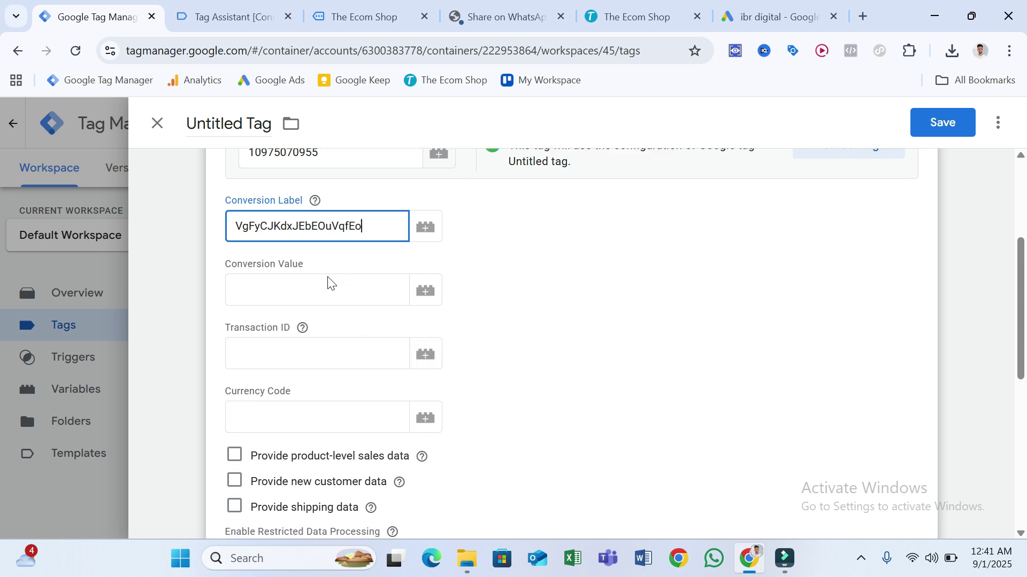
pyautogui.scroll(-2, 524, 359)
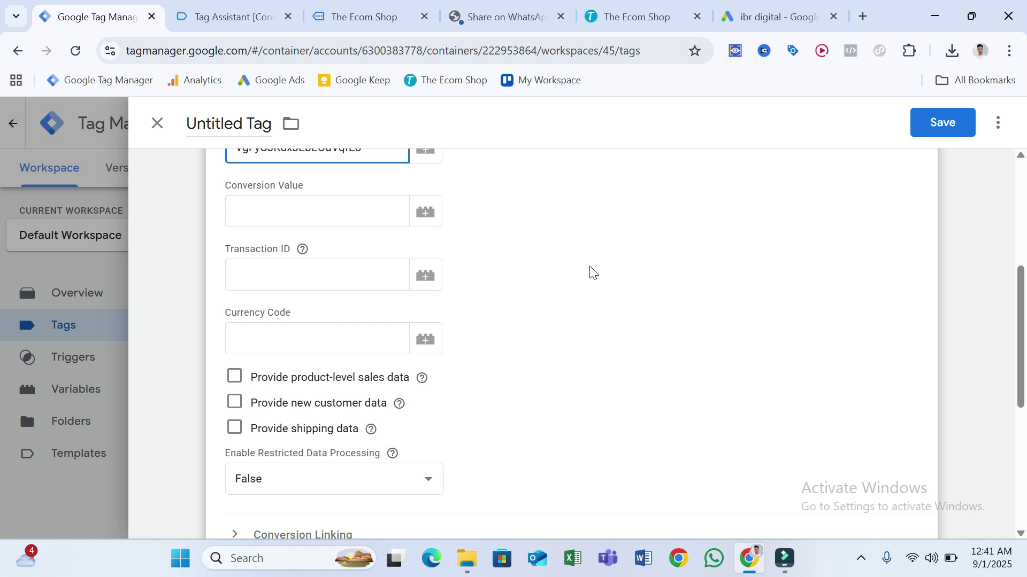
pyautogui.scroll(-5, 590, 272)
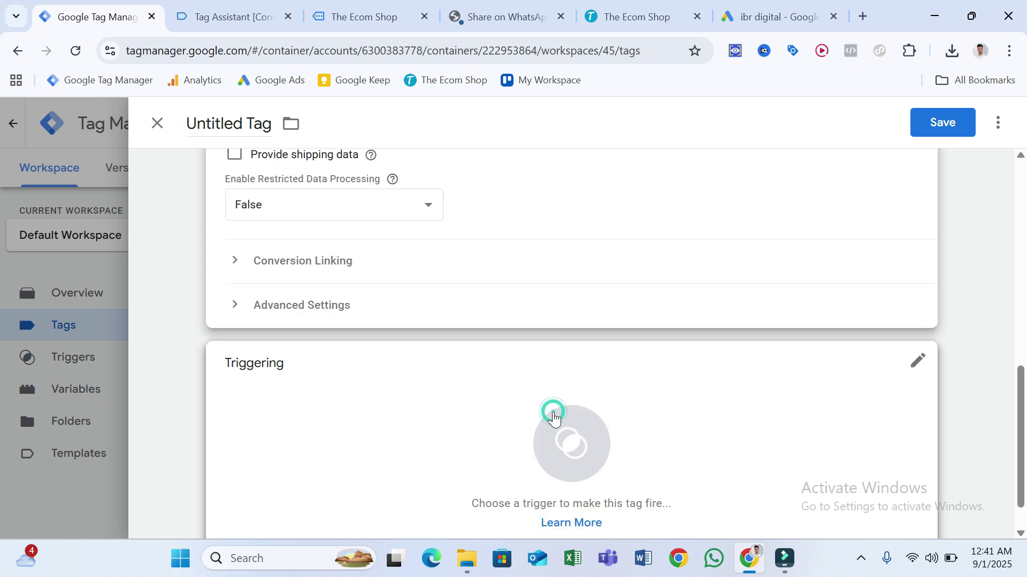
# - Fire the tag on the WhatsApp Click trigger, rename it 'GADS - WhatsApp Click' and save
pyautogui.click(553, 416)
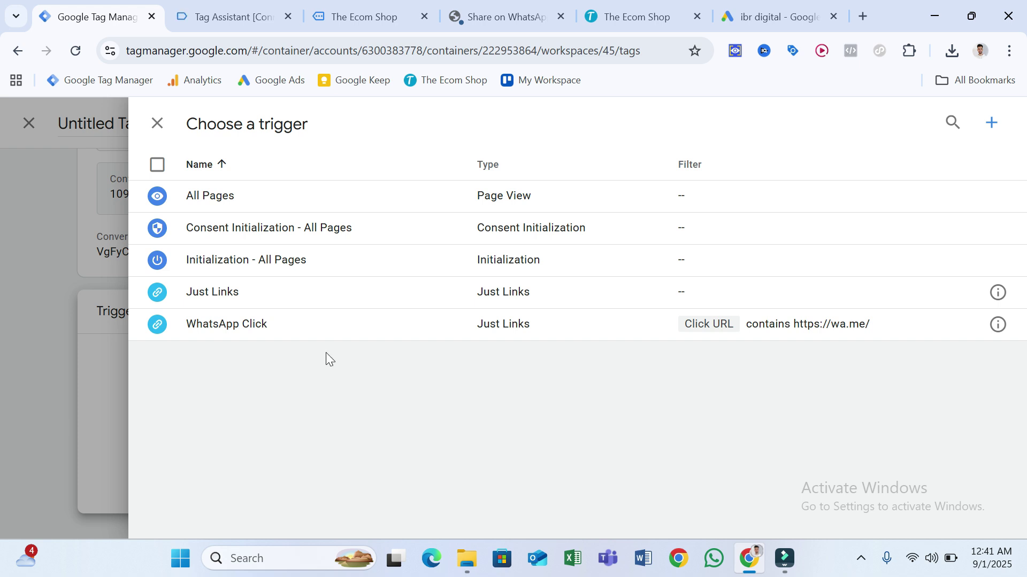
pyautogui.click(270, 333)
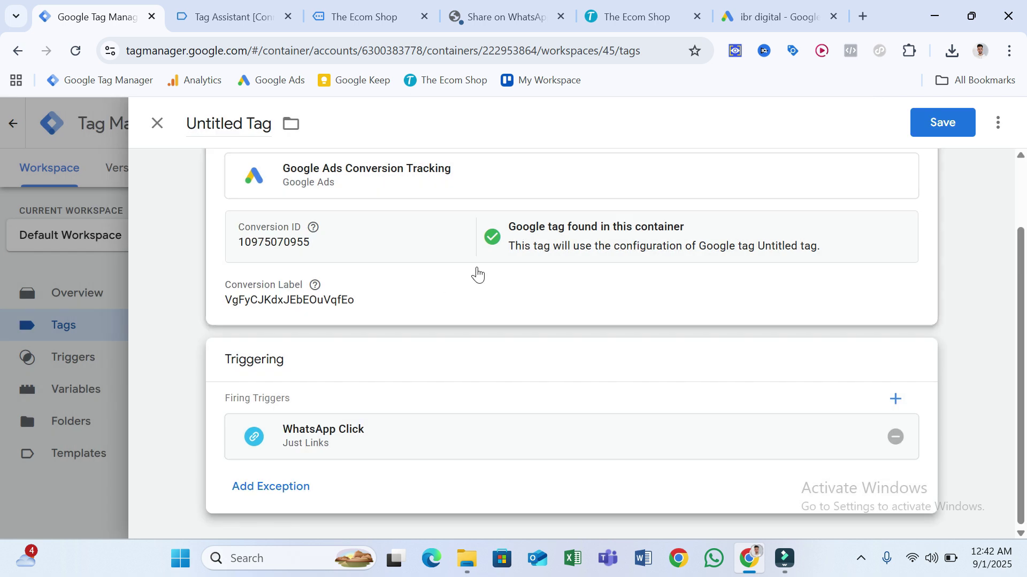
pyautogui.scroll(-1, 478, 274)
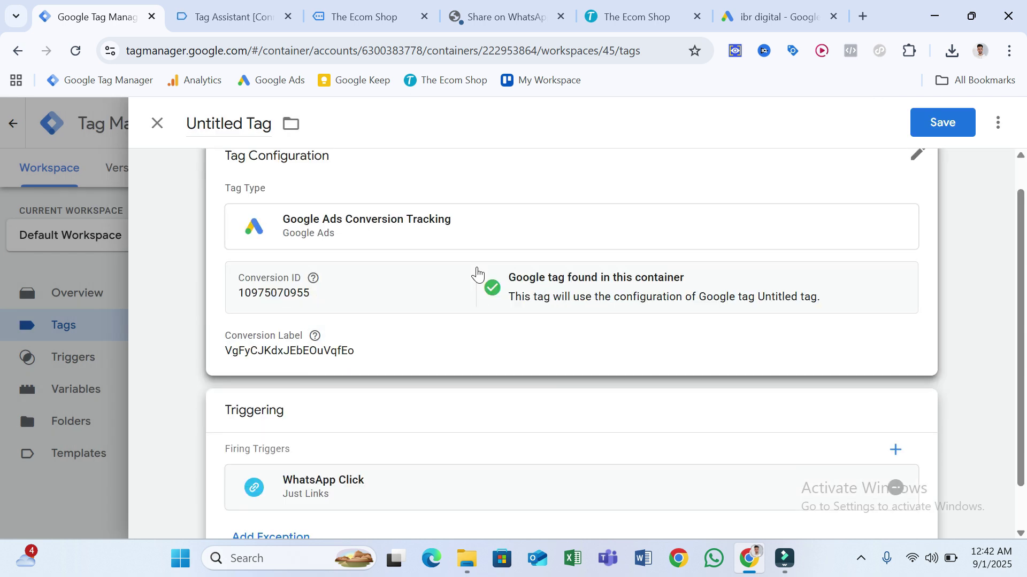
pyautogui.click(246, 124)
pyautogui.doubleClick(246, 124)
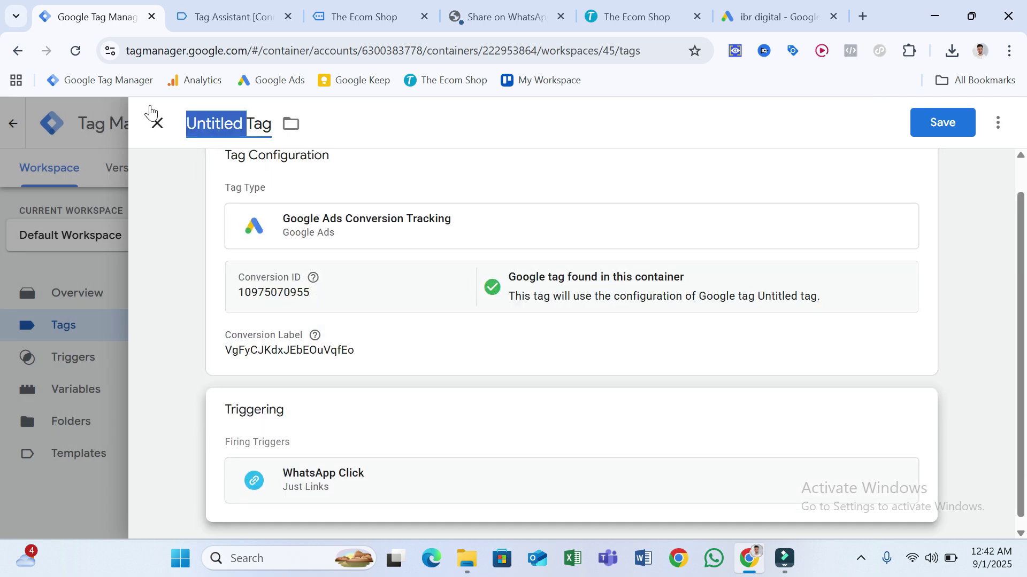
pyautogui.write('GADS -')
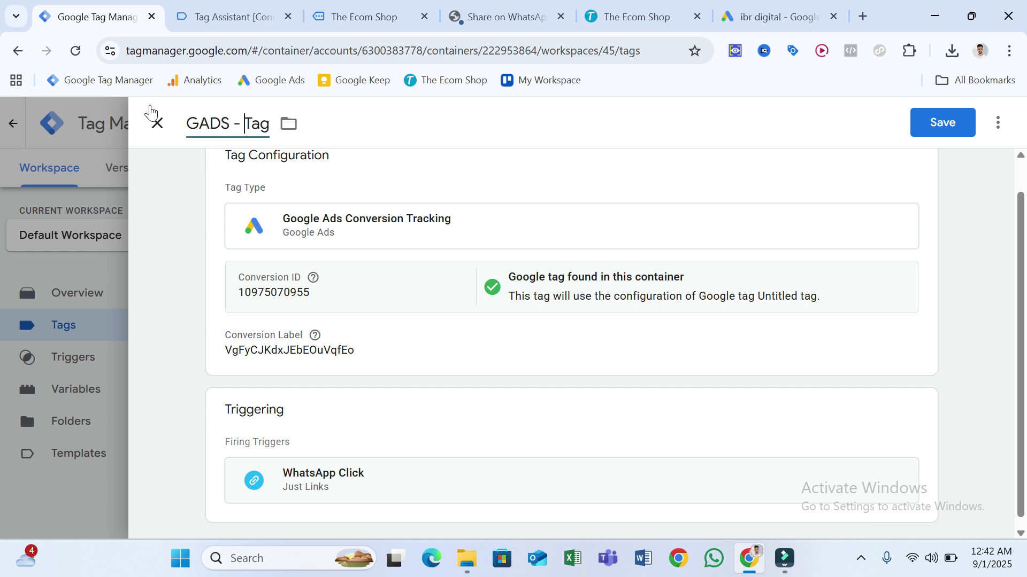
pyautogui.write('Whats')
pyautogui.write('A')
pyautogui.write('pp Cli')
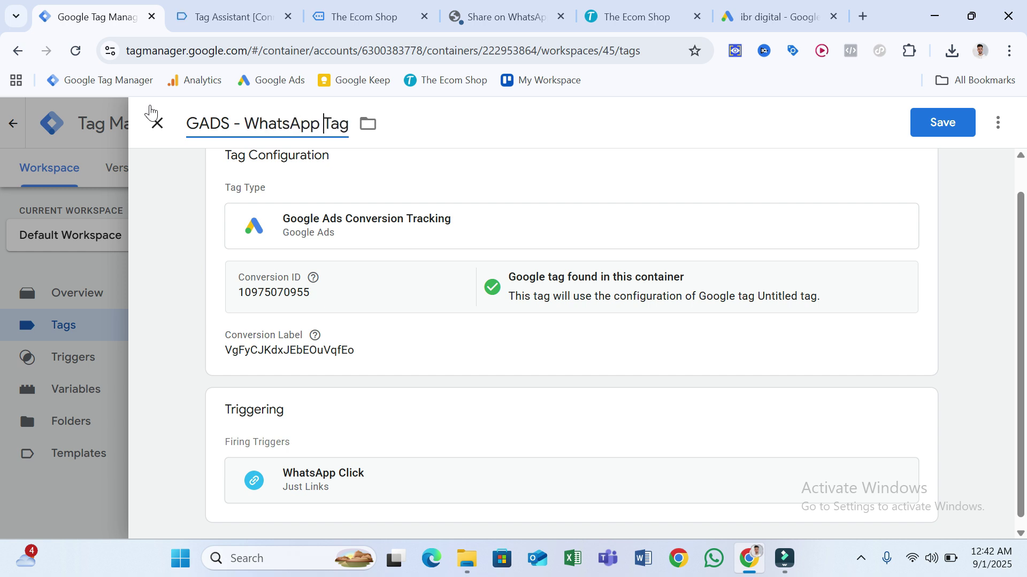
pyautogui.write('ck')
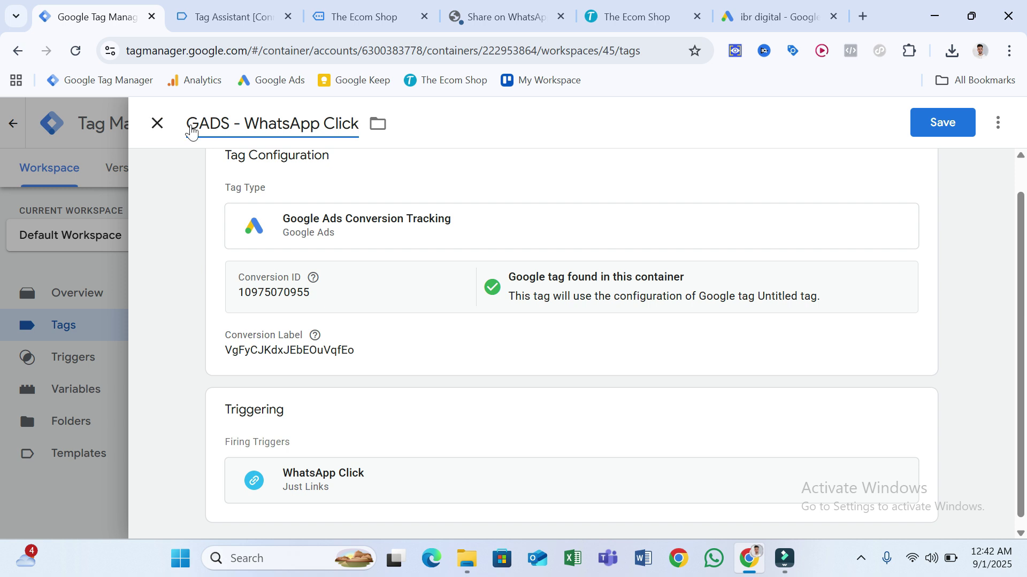
pyautogui.click(944, 130)
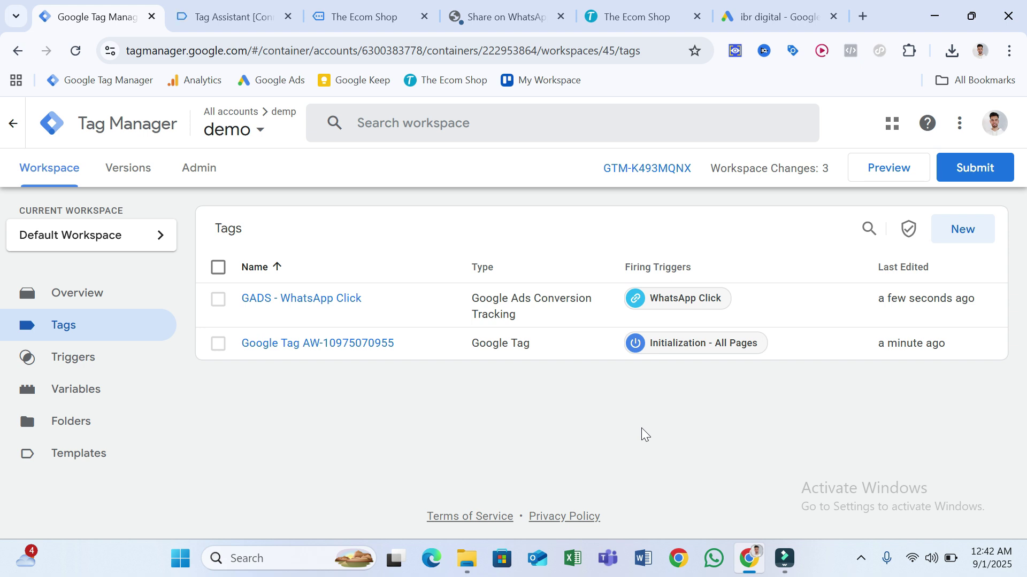
# - Create and save a tag named Conversion Linker, of type Conversion Linker, firing on Initialization - All Pages
pyautogui.click(957, 235)
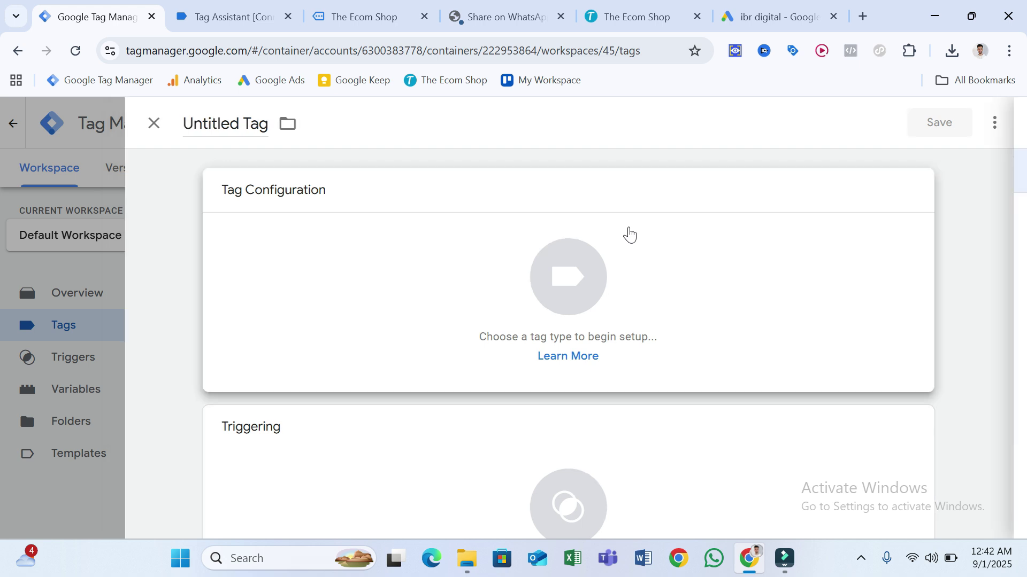
pyautogui.click(626, 233)
pyautogui.click(668, 446)
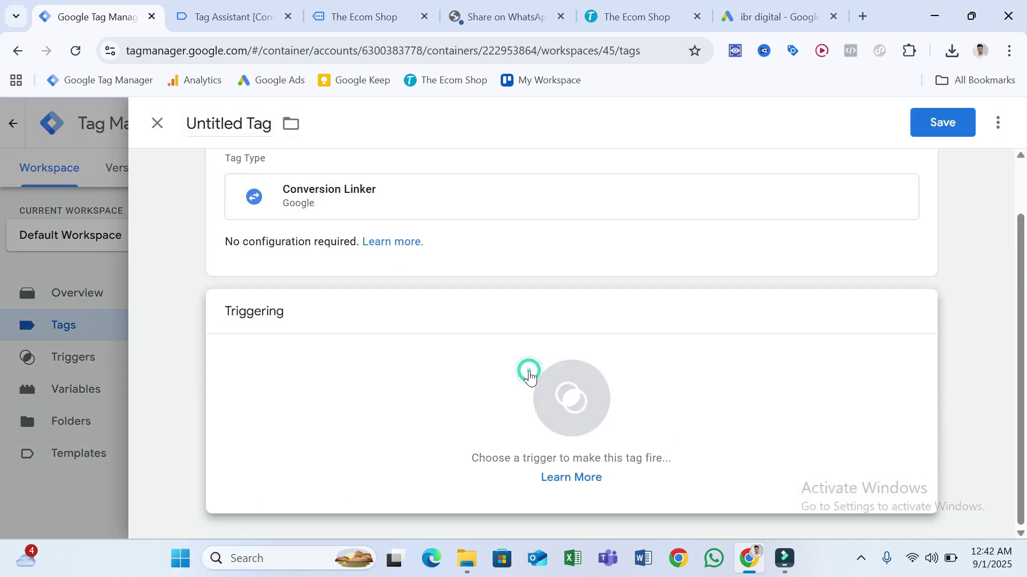
pyautogui.click(528, 374)
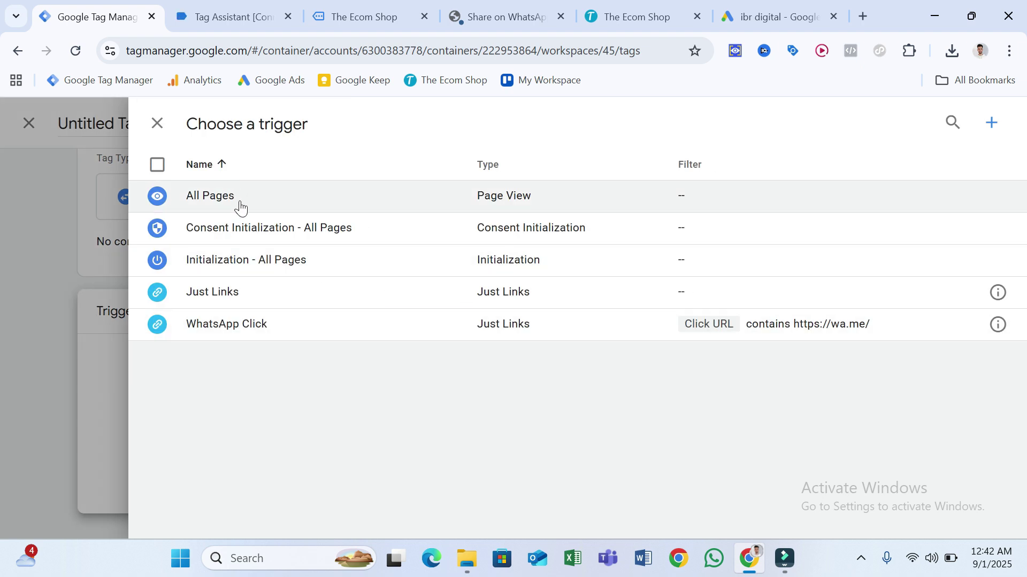
pyautogui.click(296, 261)
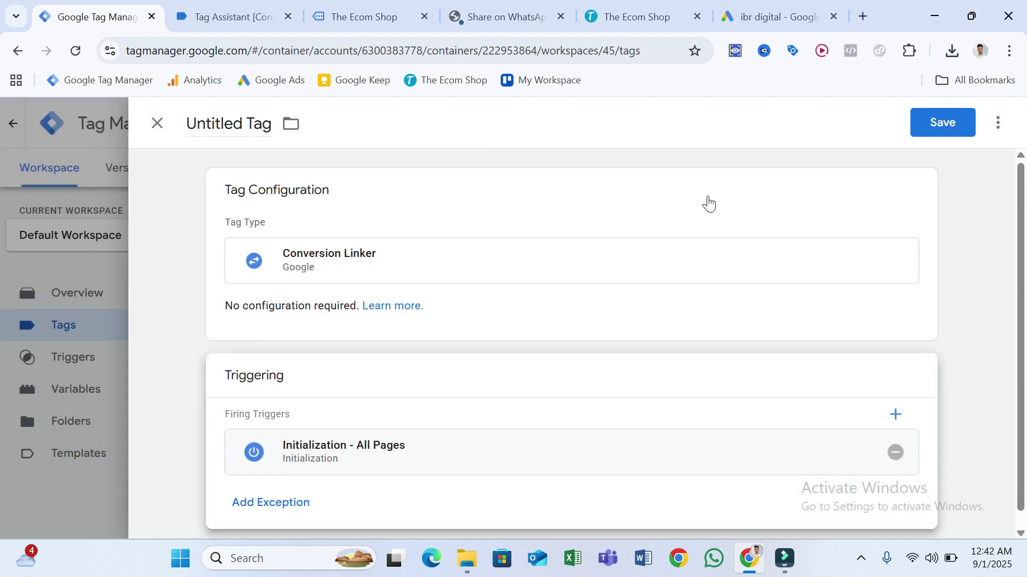
pyautogui.click(928, 132)
pyautogui.click(647, 360)
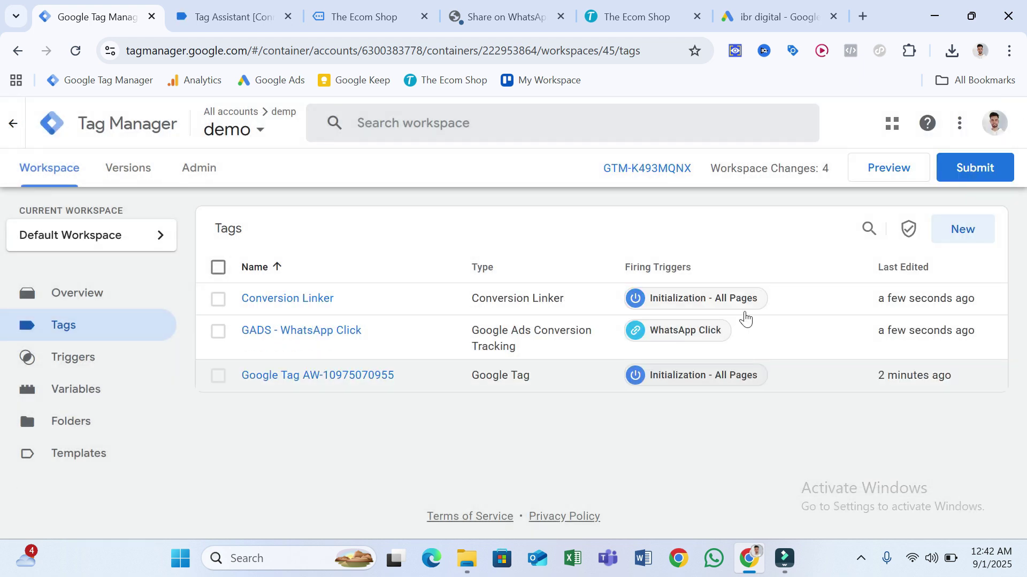
# - Submit and publish Version 45 without a description, then return to the workspace overview
pyautogui.click(975, 167)
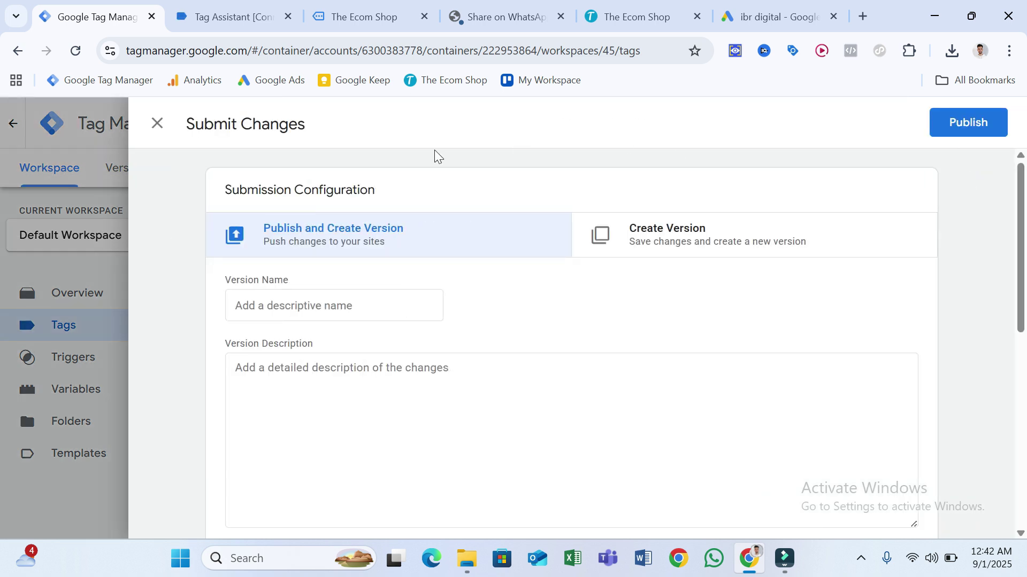
pyautogui.click(979, 121)
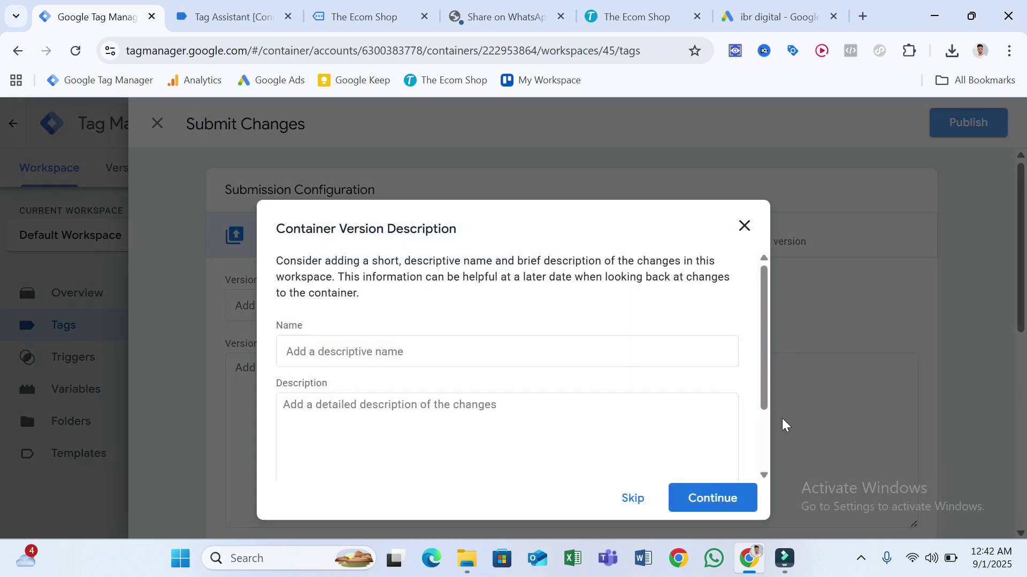
pyautogui.click(748, 499)
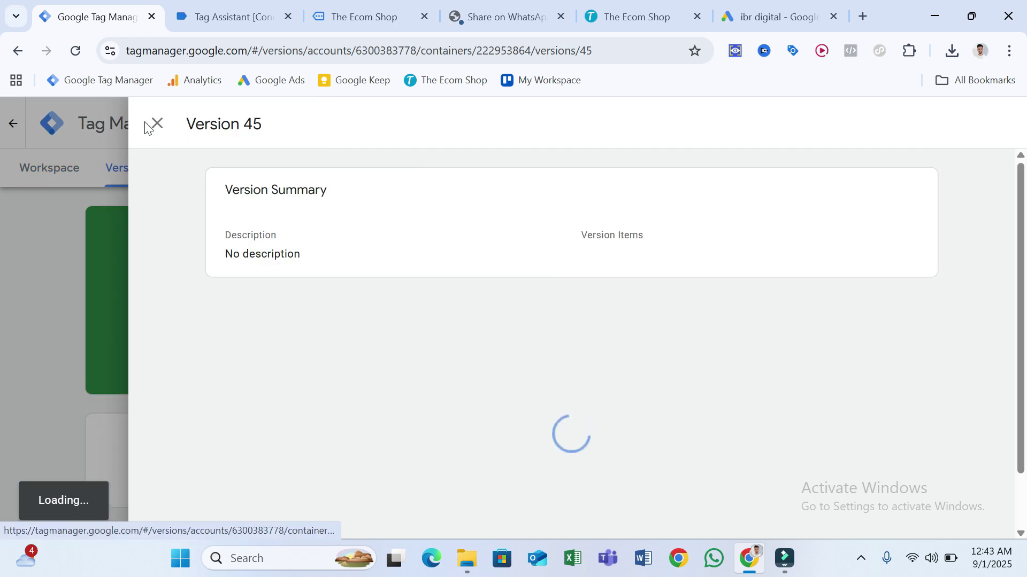
pyautogui.click(145, 124)
pyautogui.click(193, 168)
pyautogui.click(81, 170)
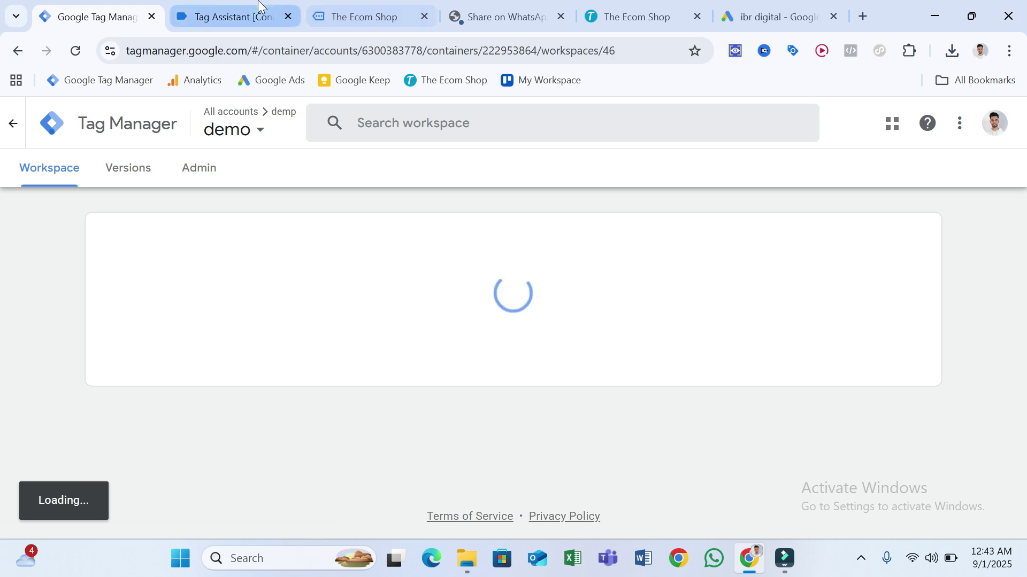
# - Leave the old Tag Assistant session, close the shop and WhatsApp tabs, and return to Google Ads
pyautogui.click(276, 20)
pyautogui.click(288, 18)
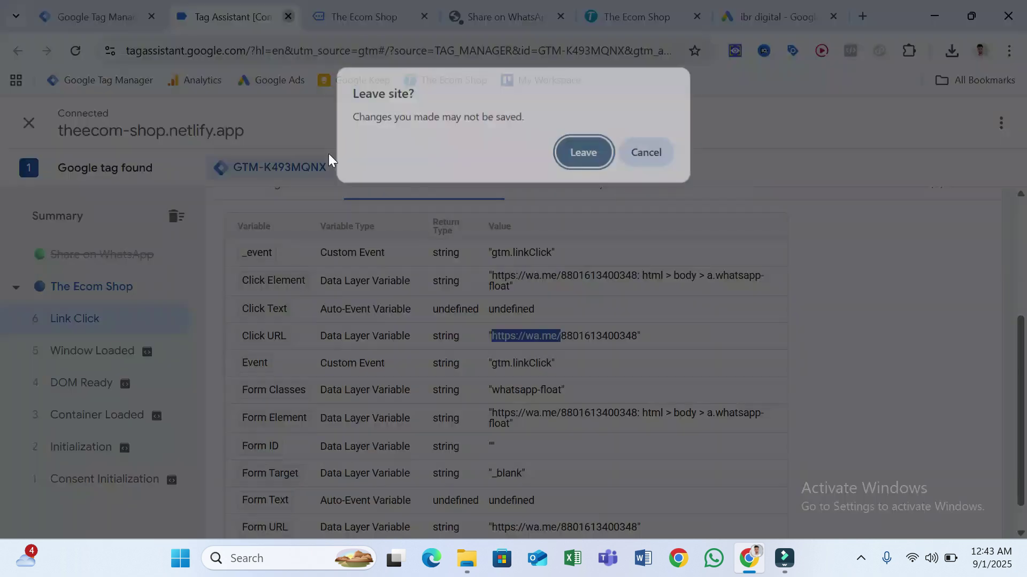
pyautogui.click(579, 154)
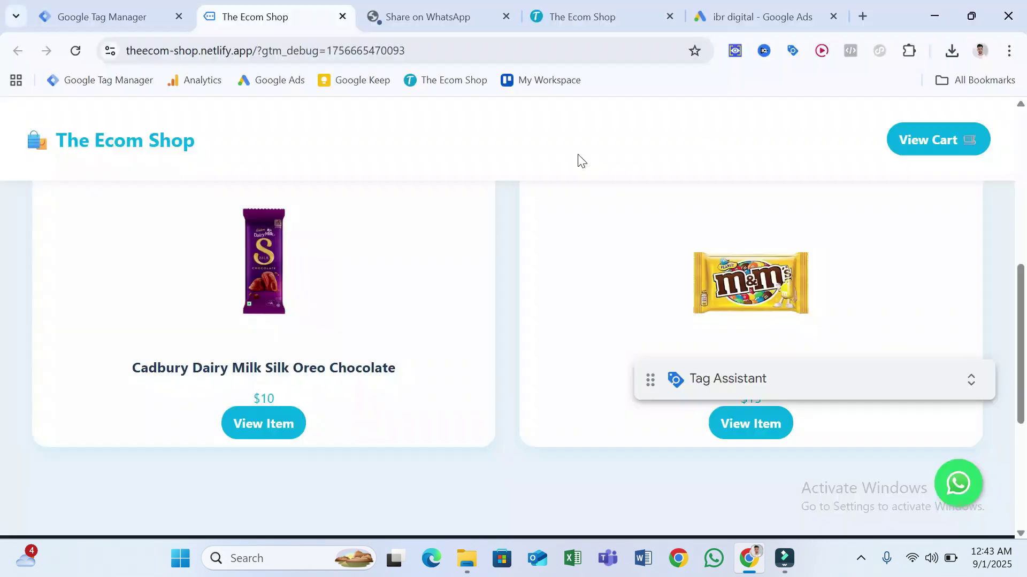
pyautogui.click(343, 15)
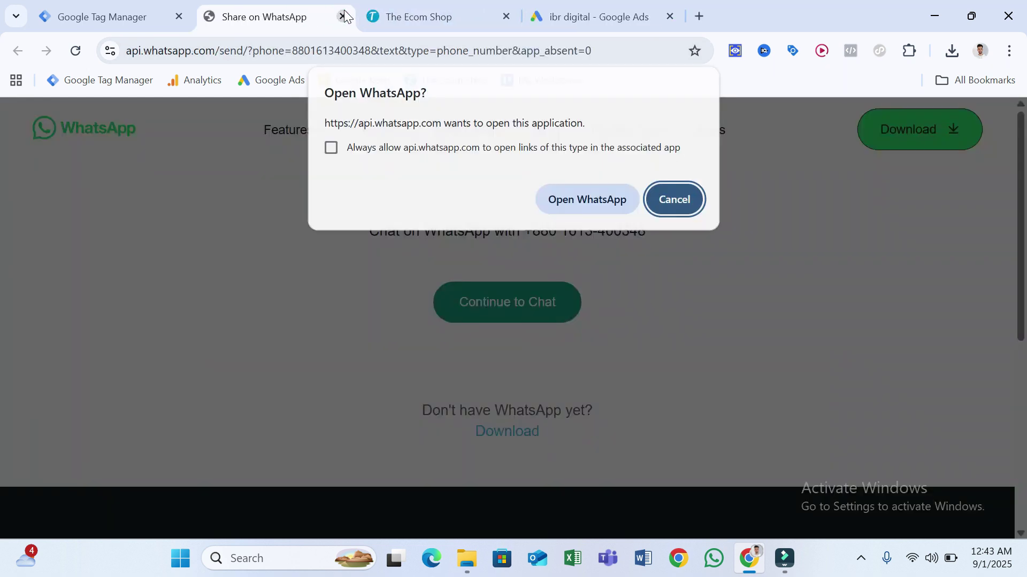
pyautogui.click(344, 14)
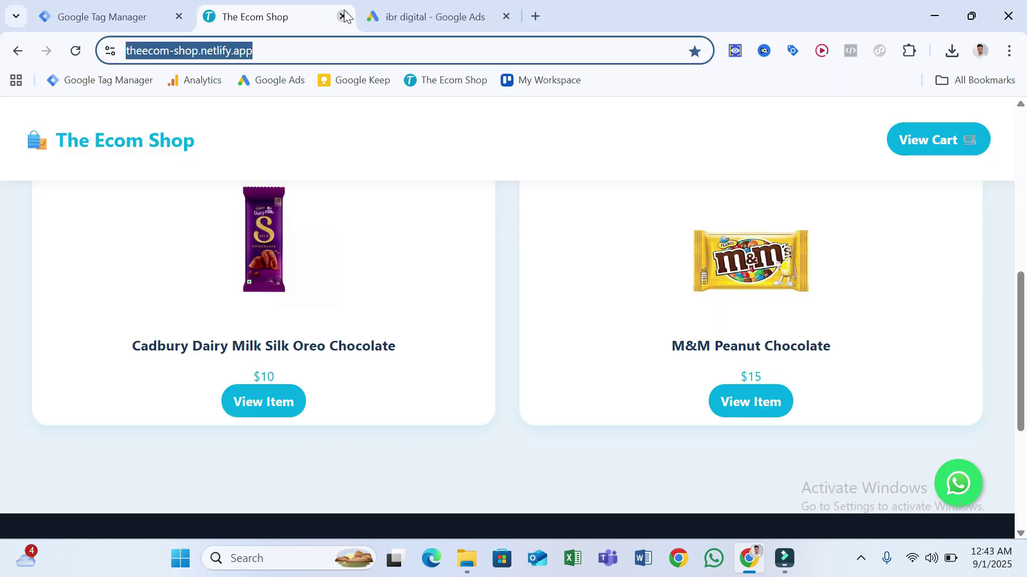
pyautogui.click(417, 7)
pyautogui.scroll(-2, 436, 328)
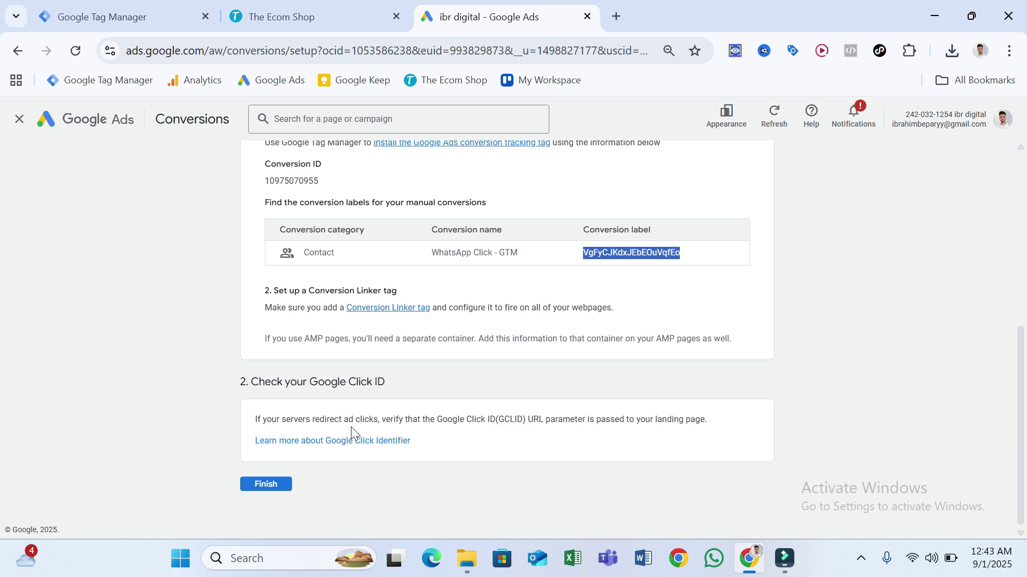
# - Finish the conversion setup, check WhatsApp Click - GTM is inactive under Contact, then start a GTM preview
pyautogui.click(284, 485)
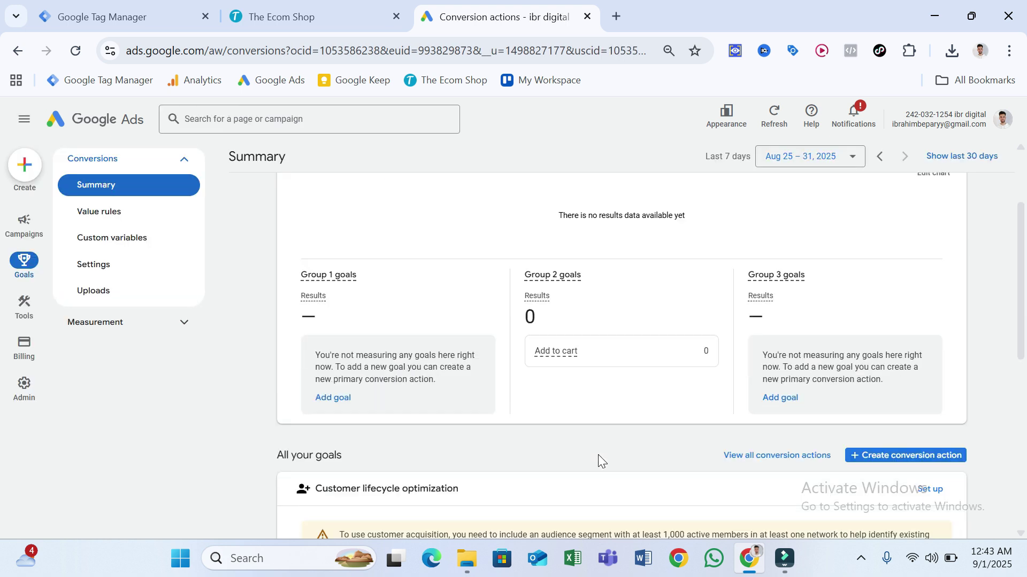
pyautogui.scroll(-5, 597, 454)
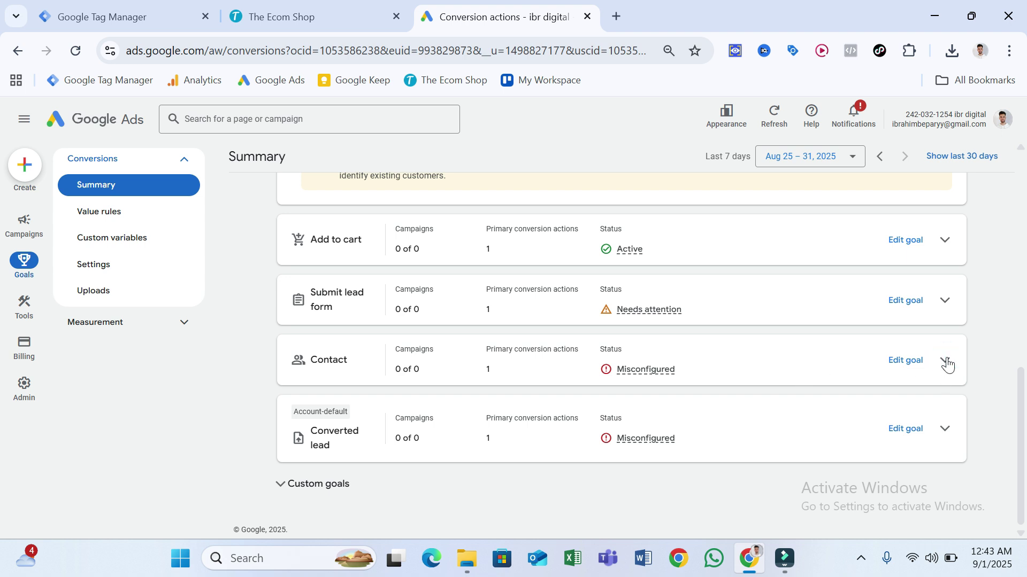
pyautogui.click(945, 361)
pyautogui.scroll(-1, 535, 407)
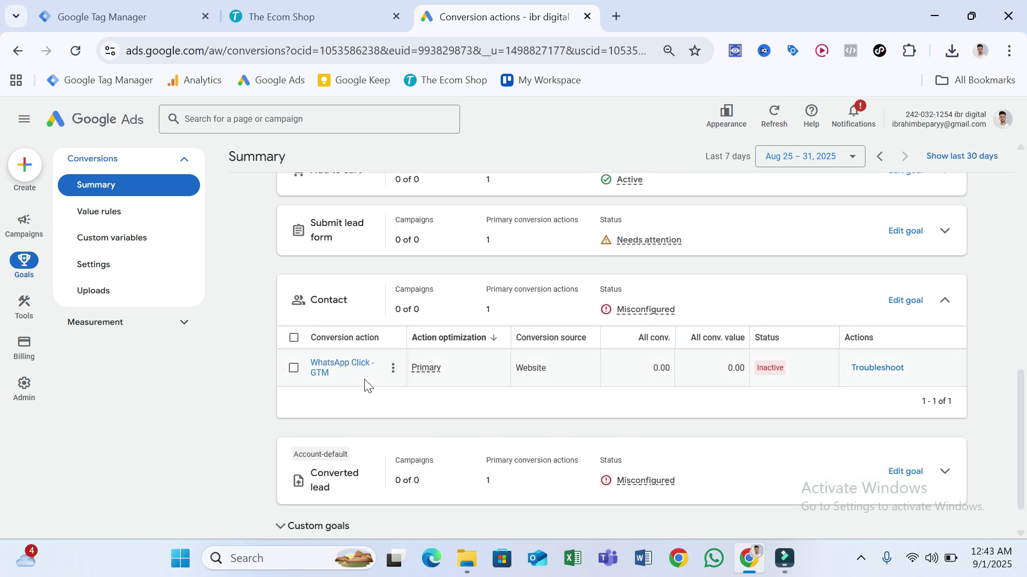
pyautogui.click(203, 4)
pyautogui.click(896, 174)
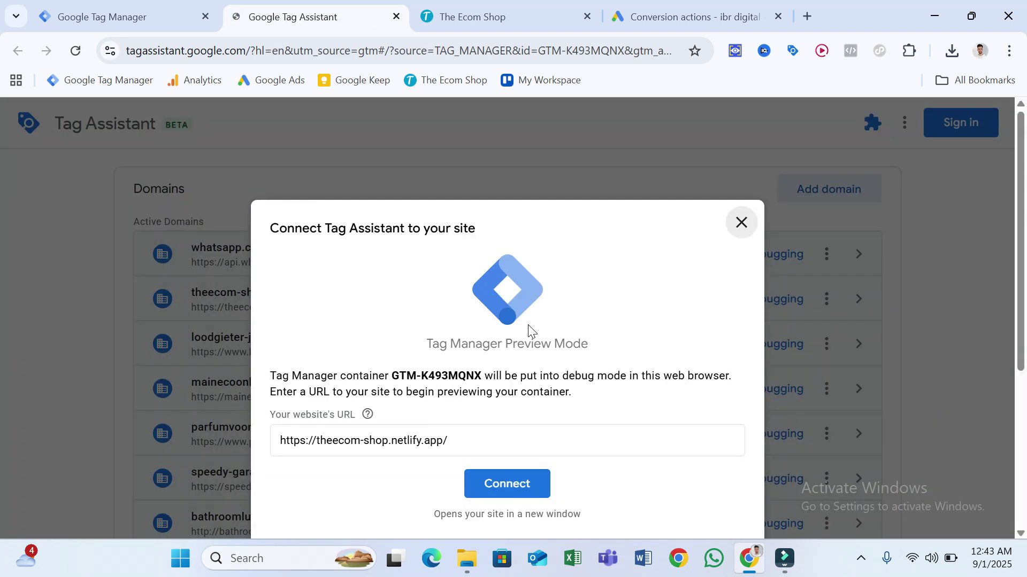
# - Connect Tag Assistant to theecom-shop.netlify.app and confirm Google Tag and Conversion Linker fired
pyautogui.click(524, 492)
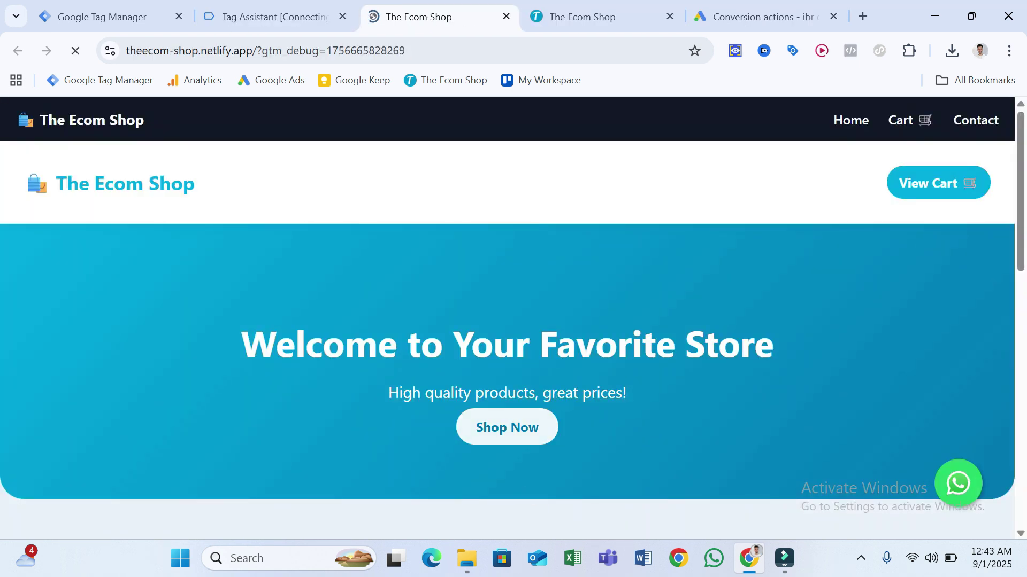
pyautogui.scroll(-3, 524, 490)
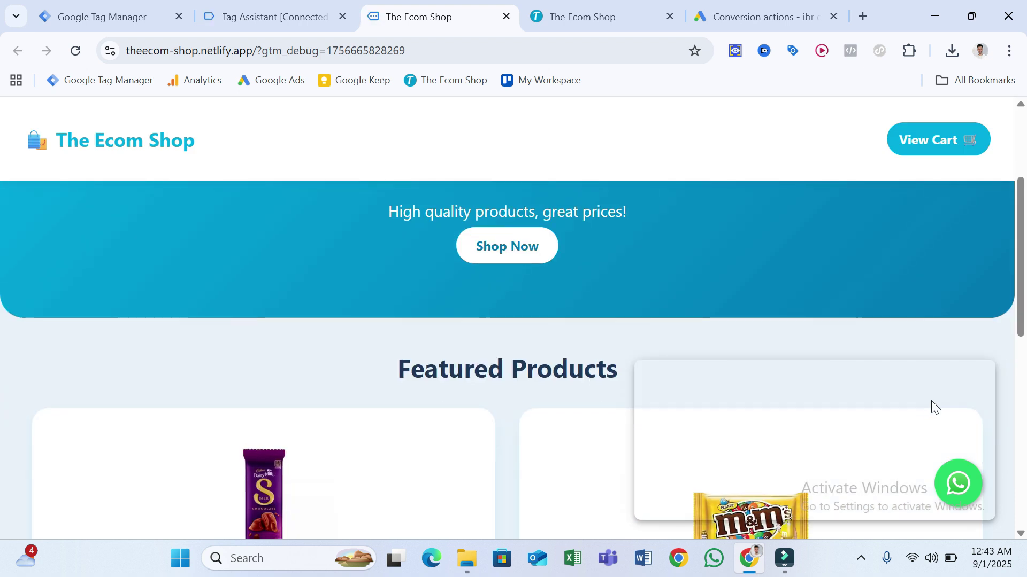
pyautogui.click(260, 4)
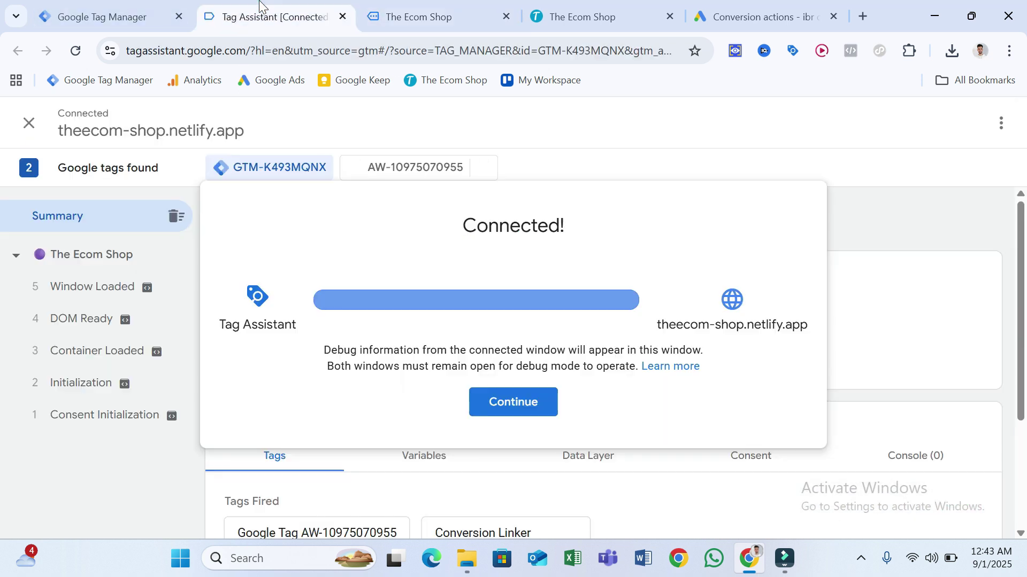
pyautogui.click(508, 400)
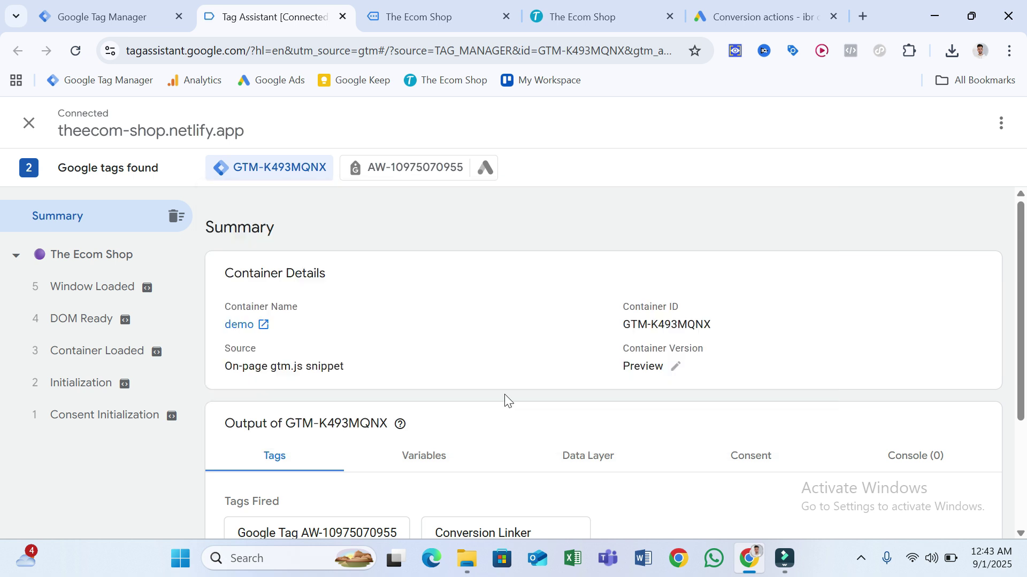
pyautogui.scroll(-3, 505, 393)
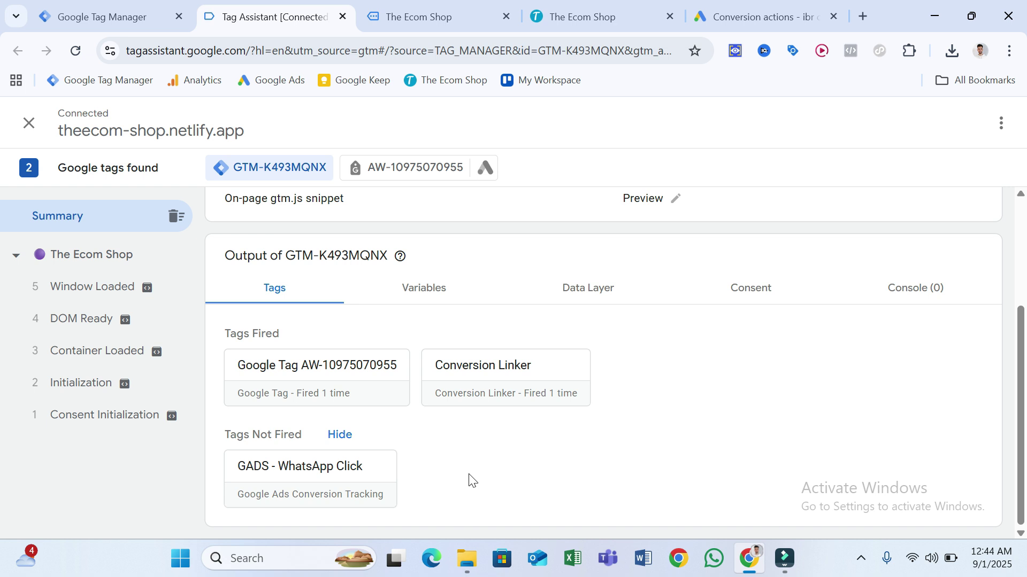
pyautogui.click(491, 8)
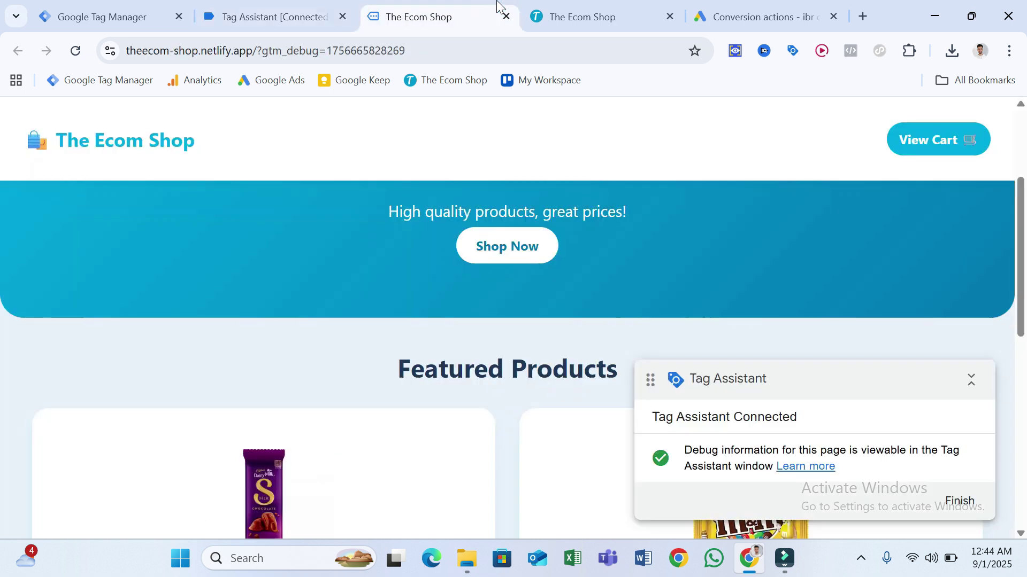
# - Move the debug panel aside and click the shop's WhatsApp chat button
pyautogui.click(971, 381)
pyautogui.moveTo(900, 383); pyautogui.dragTo(827, 165)
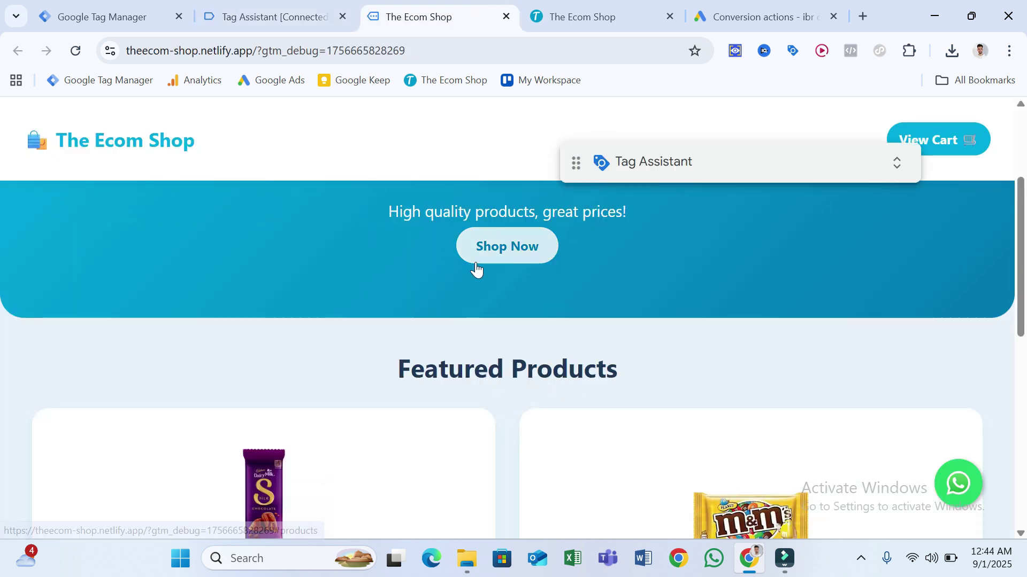
pyautogui.click(477, 251)
pyautogui.click(220, 9)
pyautogui.click(402, 5)
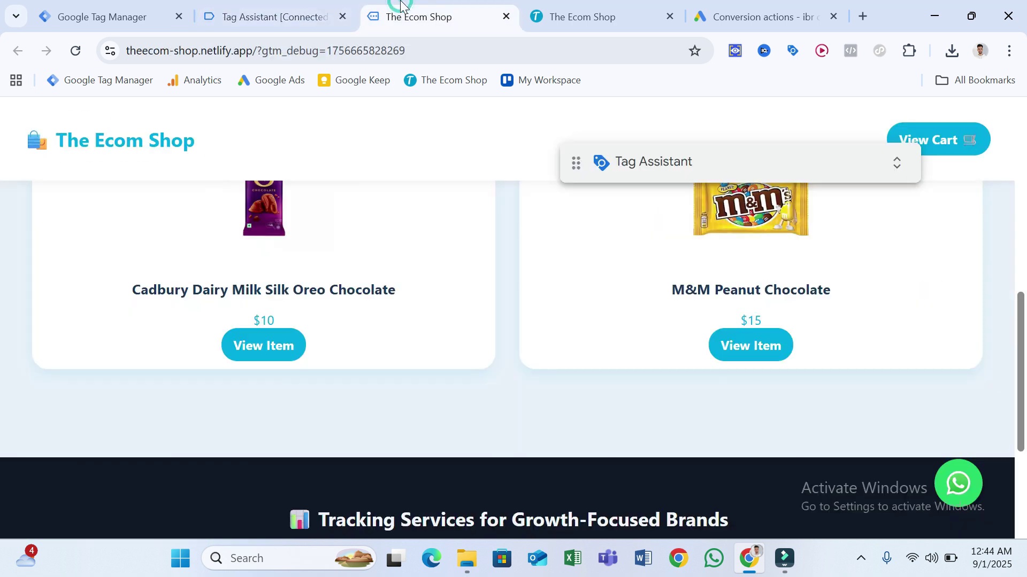
pyautogui.click(950, 484)
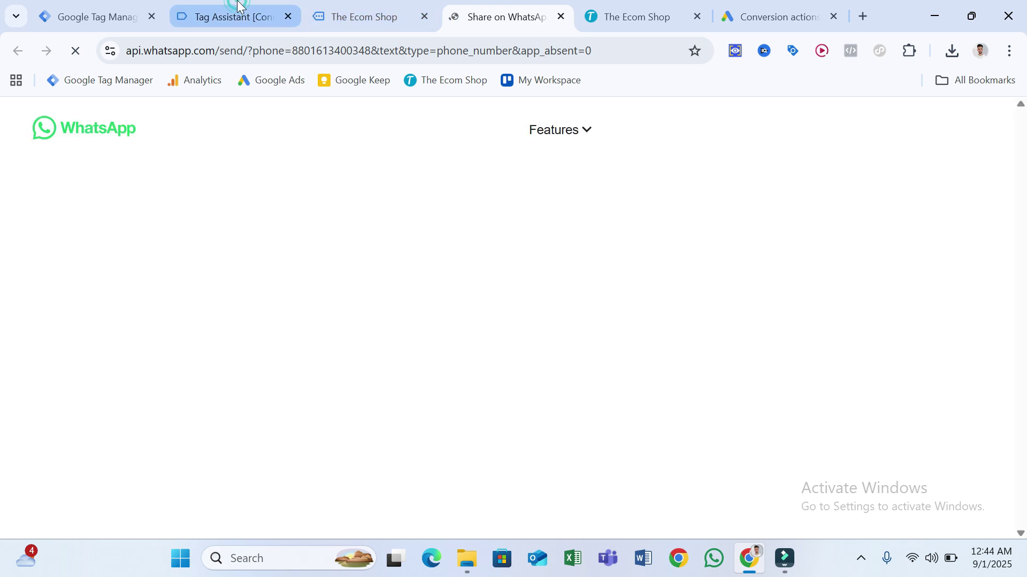
# - Verify in Tag Assistant that the Link Click event fired GADS - WhatsApp Click, then view the Summary
pyautogui.click(237, 7)
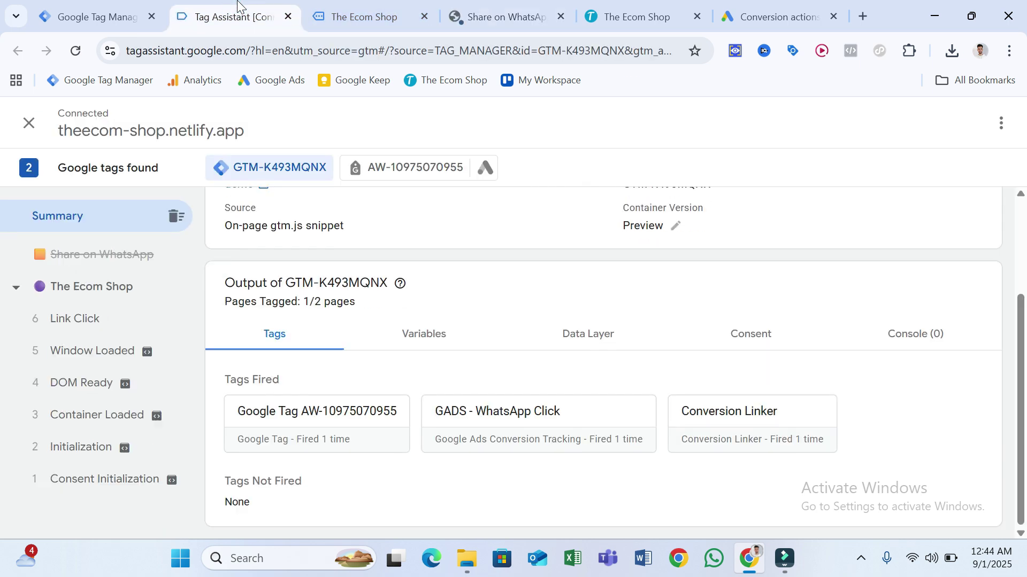
pyautogui.click(132, 341)
pyautogui.click(123, 331)
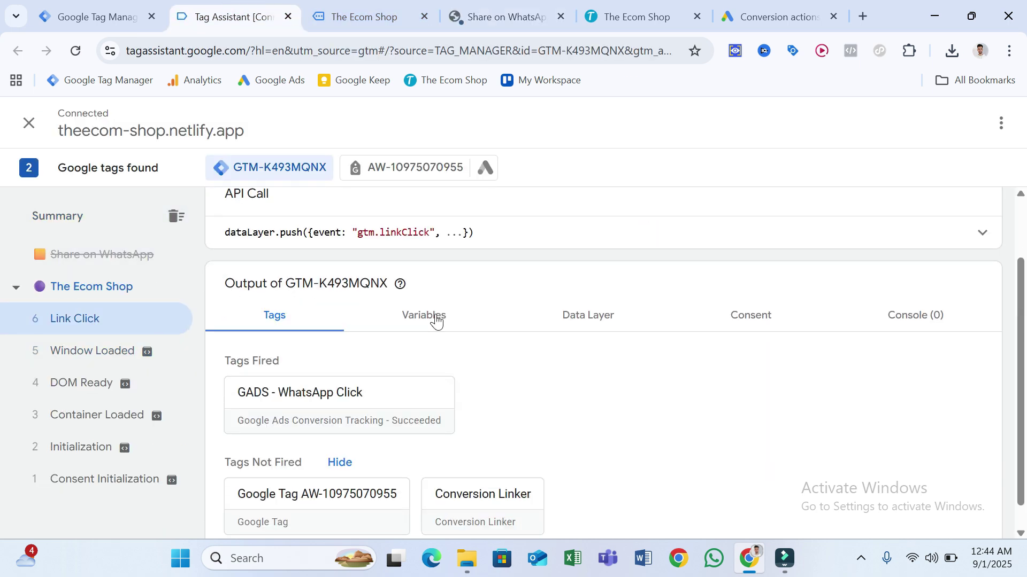
pyautogui.scroll(-1, 534, 428)
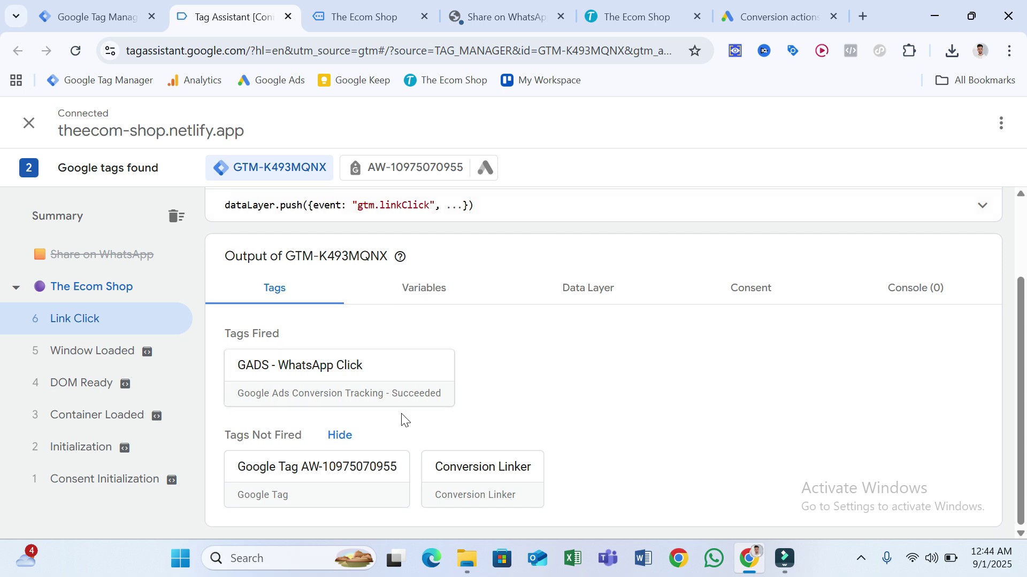
pyautogui.click(73, 216)
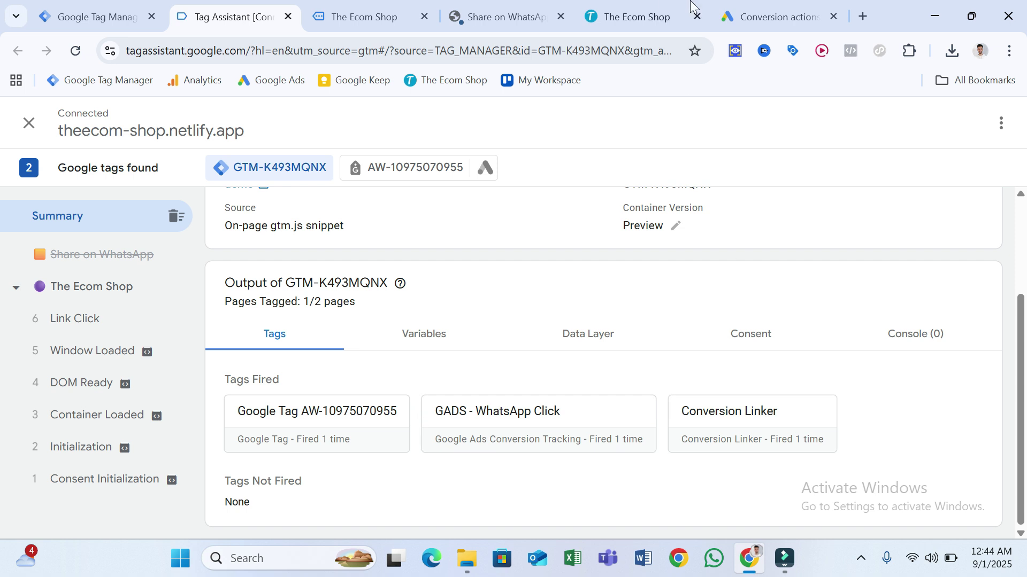
# - Reload Google Ads conversions, confirm the Contact goal shows Active, then return to the Tag Manager workspace
pyautogui.click(785, 7)
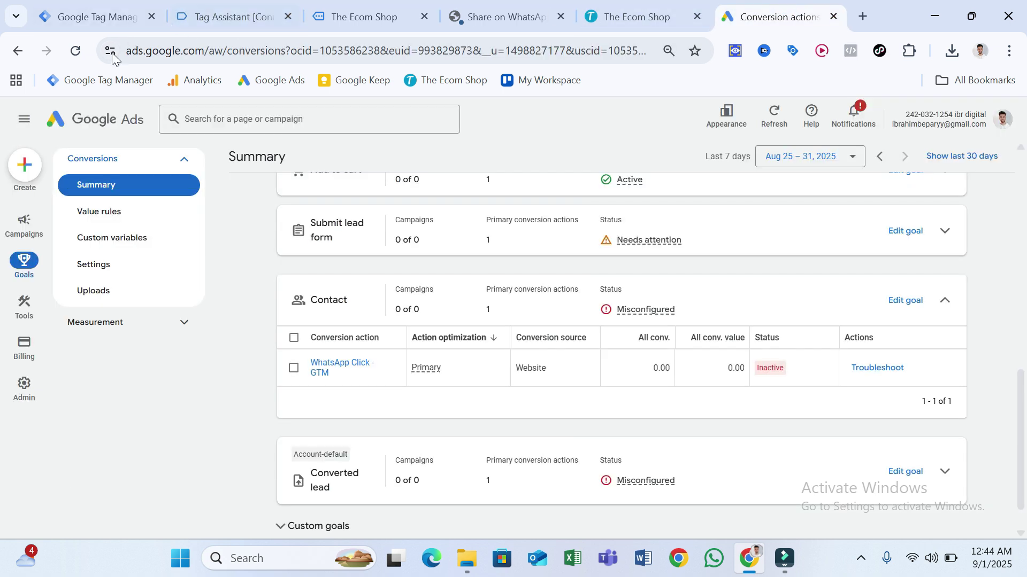
pyautogui.click(75, 51)
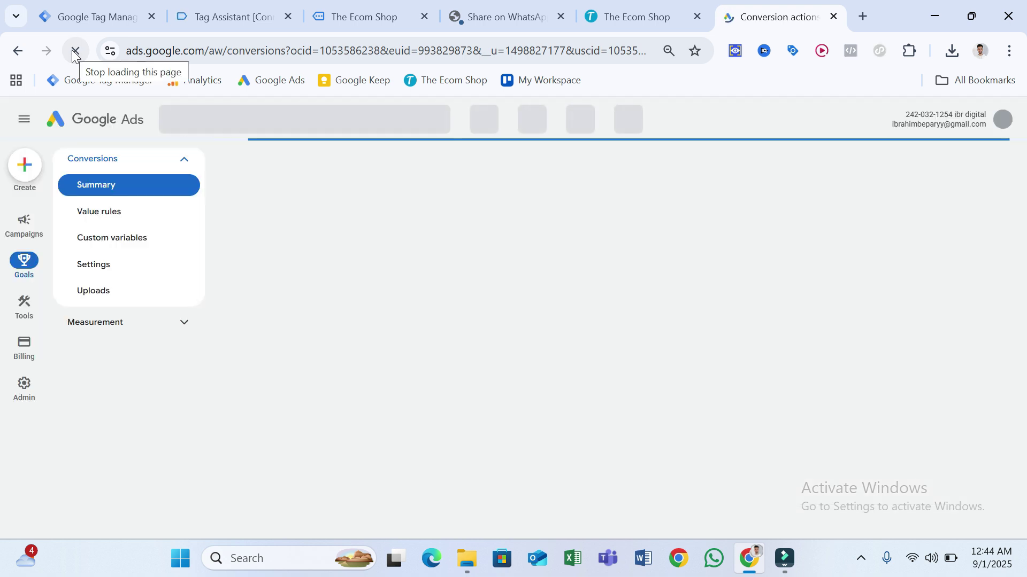
pyautogui.scroll(-6, 867, 390)
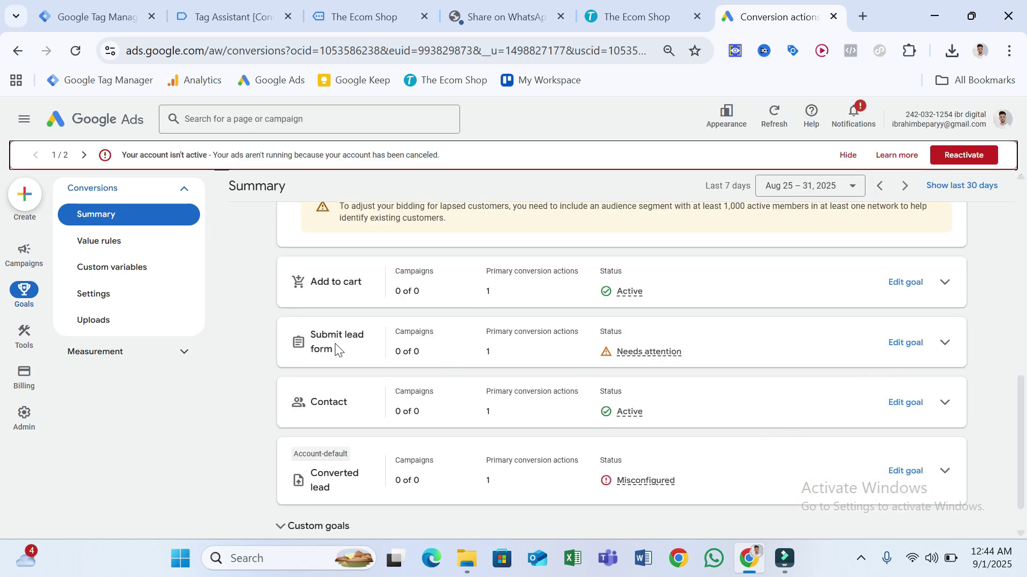
pyautogui.click(944, 403)
pyautogui.scroll(-1, 454, 434)
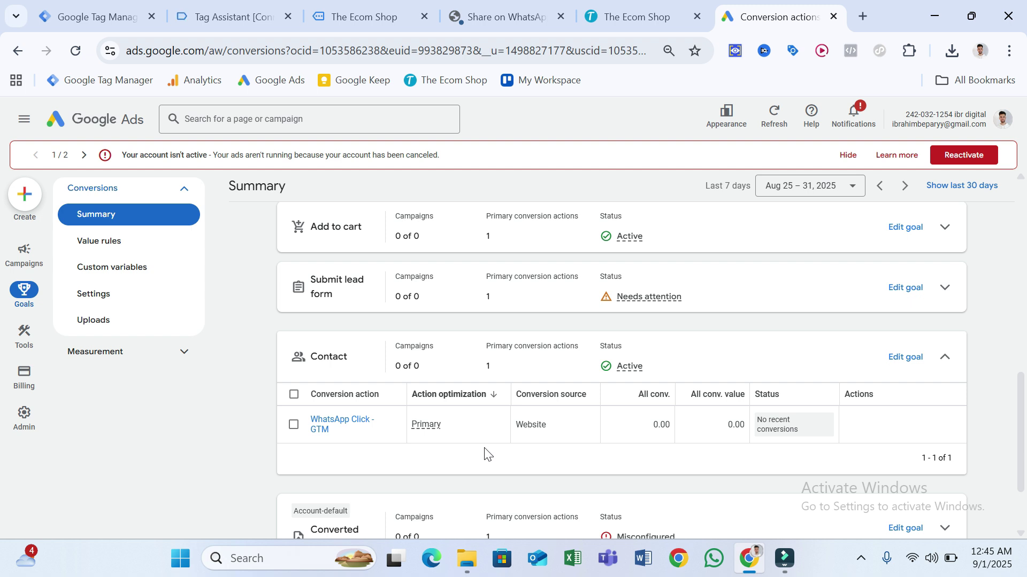
pyautogui.click(107, 5)
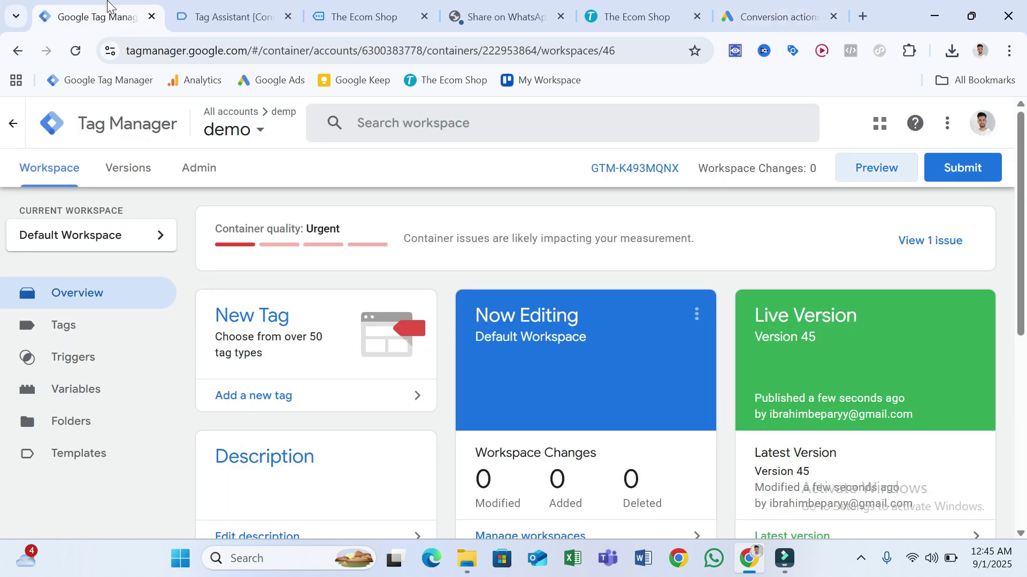